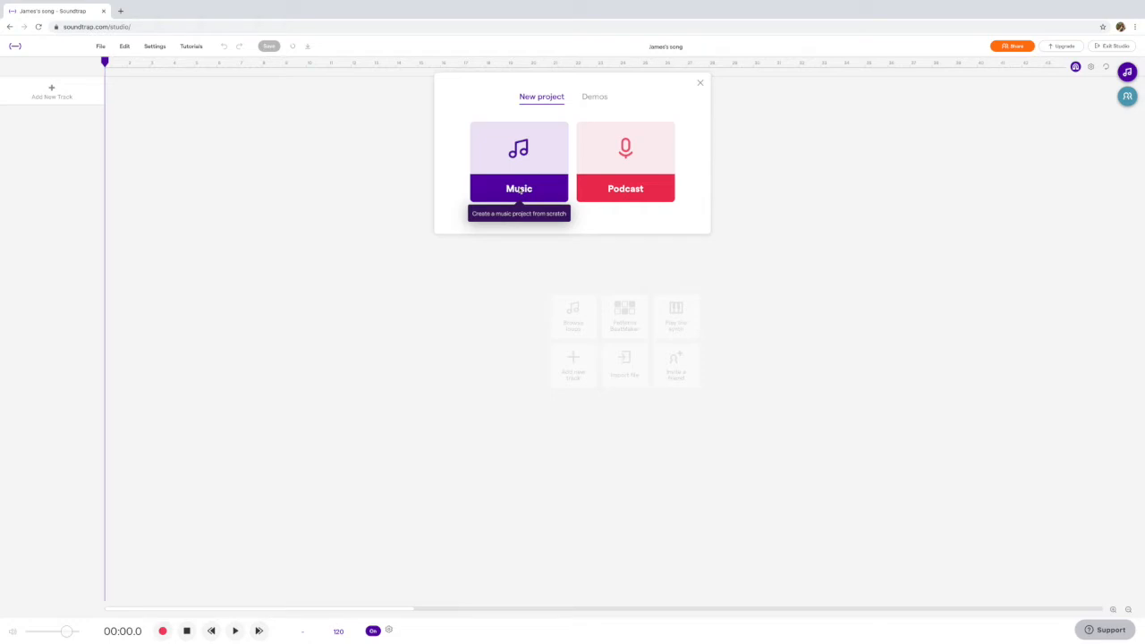
Start a new music project, add a Grand Piano track and create an empty region in its first bar.
click(519, 189)
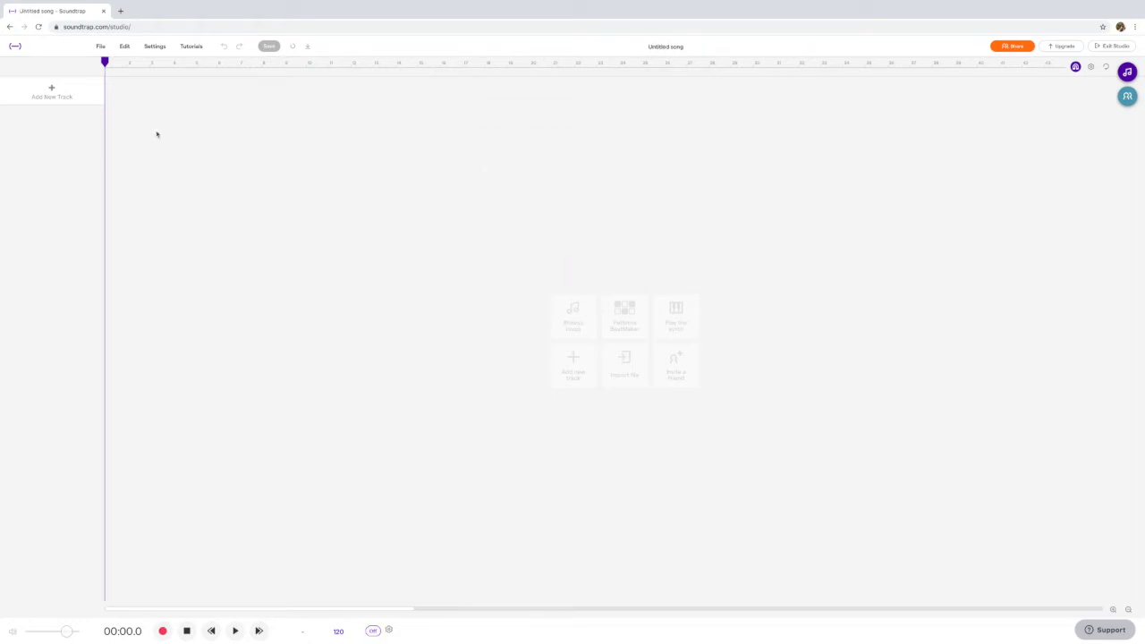
click(46, 93)
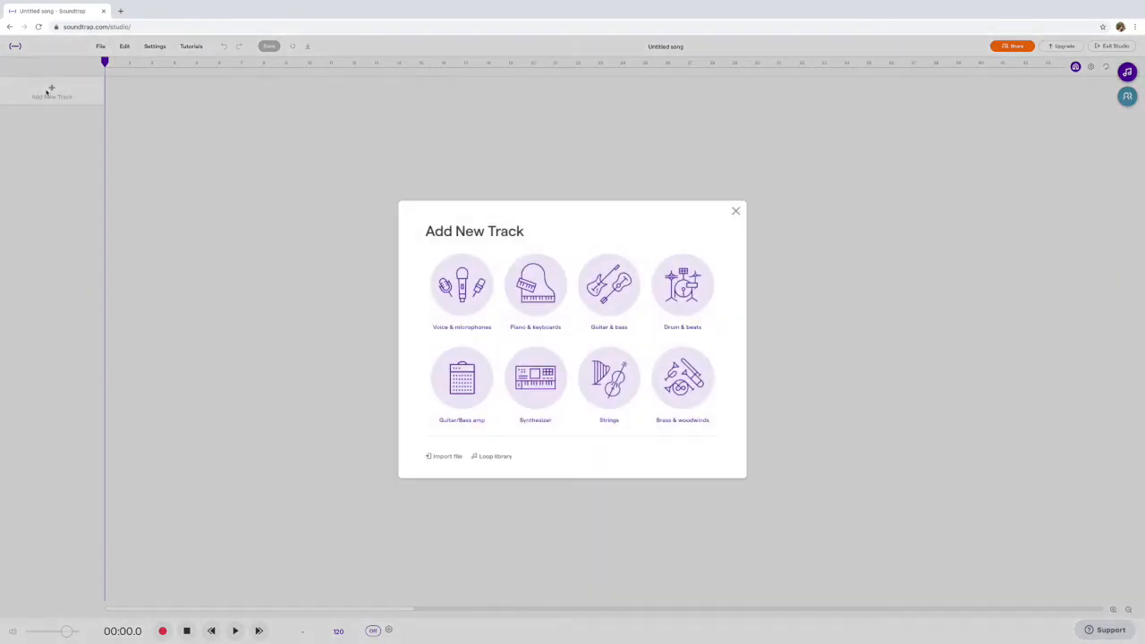
click(528, 283)
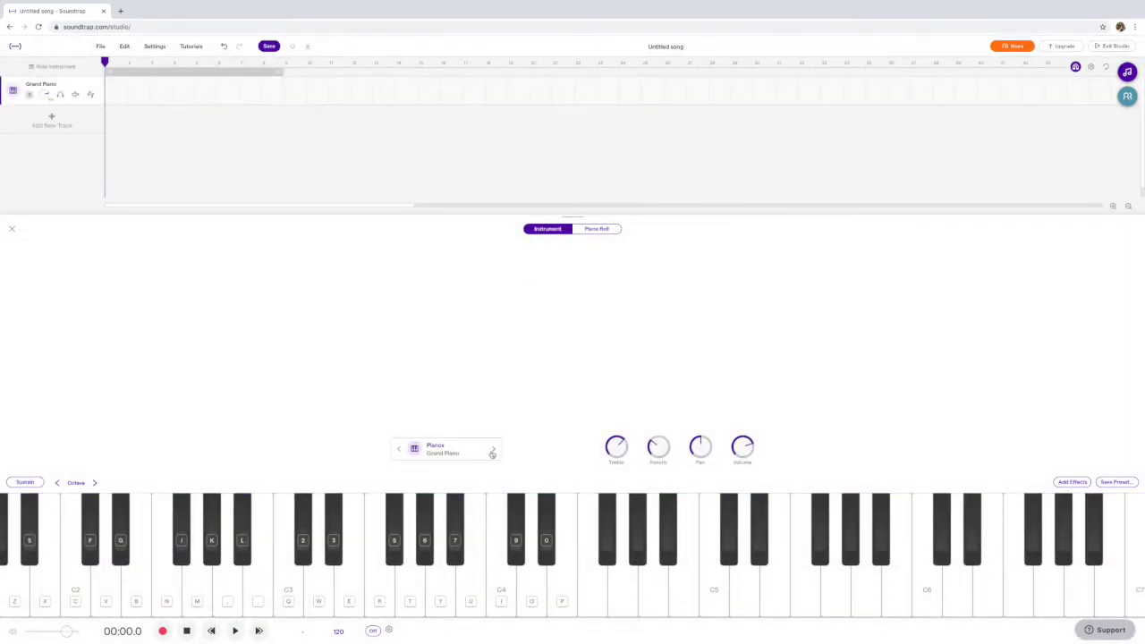
click(113, 91)
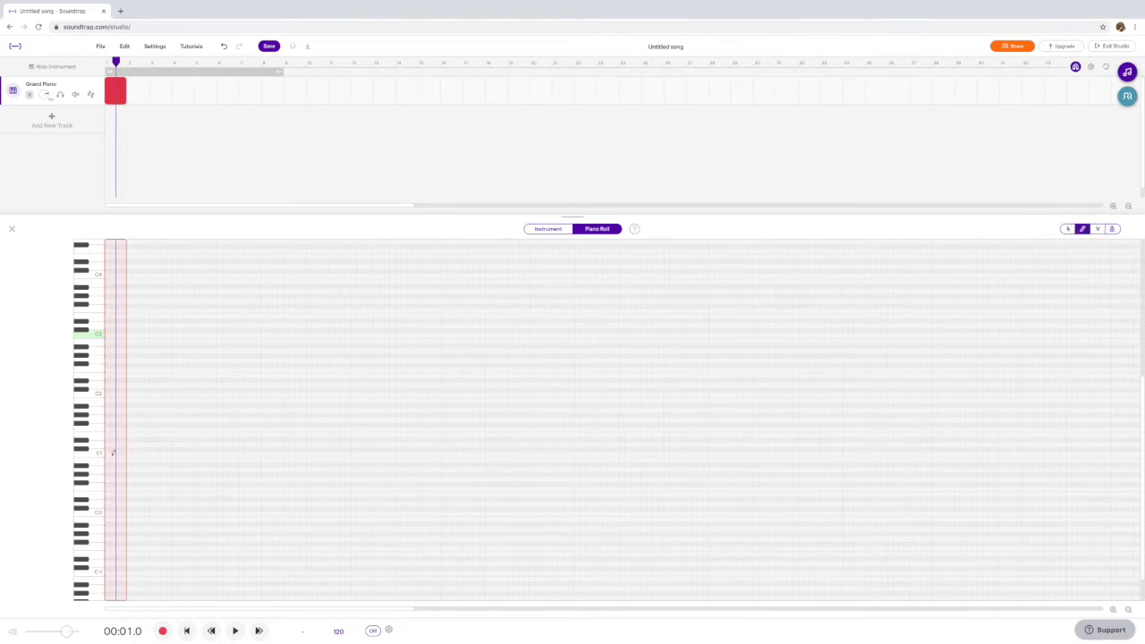
Draw a C major chord with the notes C1, E1 and G1 on the first beat of bar 1.
click(1113, 609)
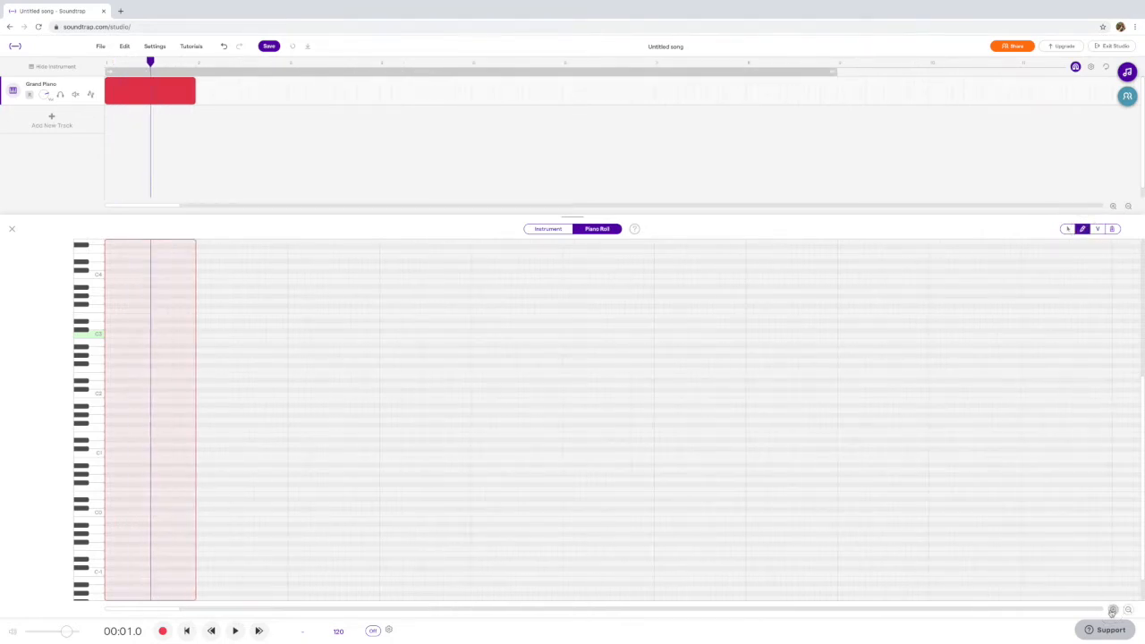
click(1112, 611)
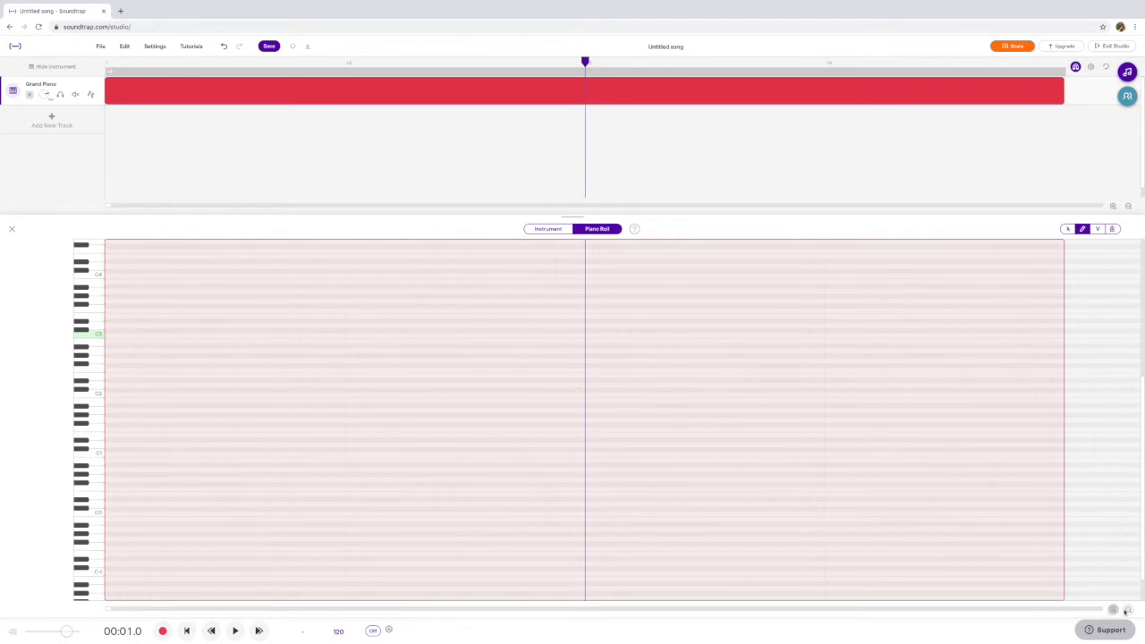
click(1127, 608)
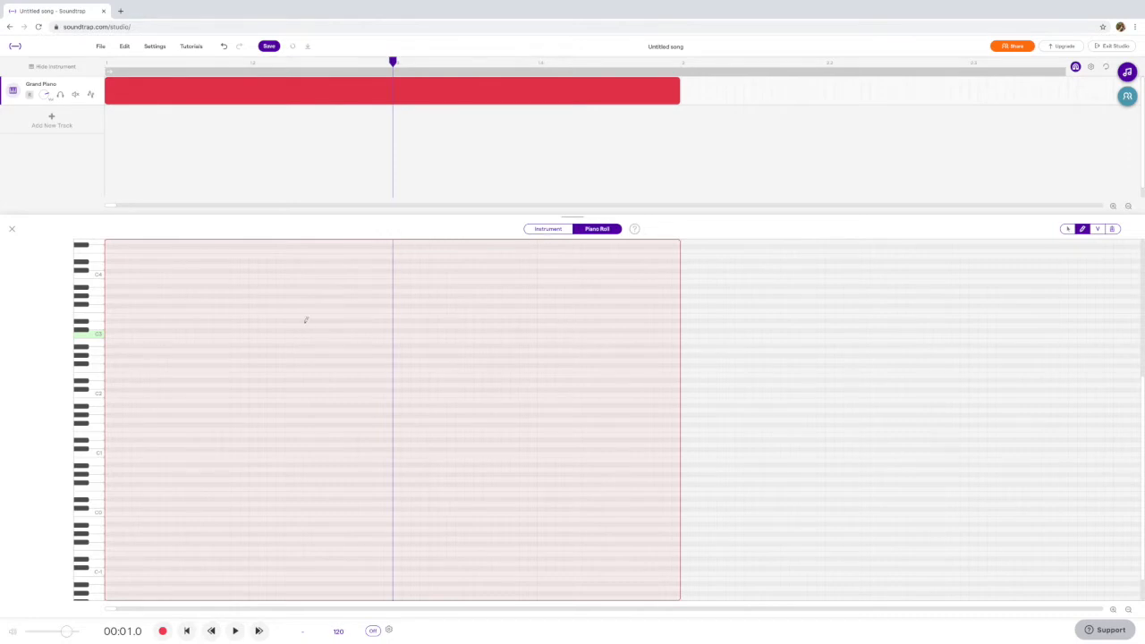
click(110, 453)
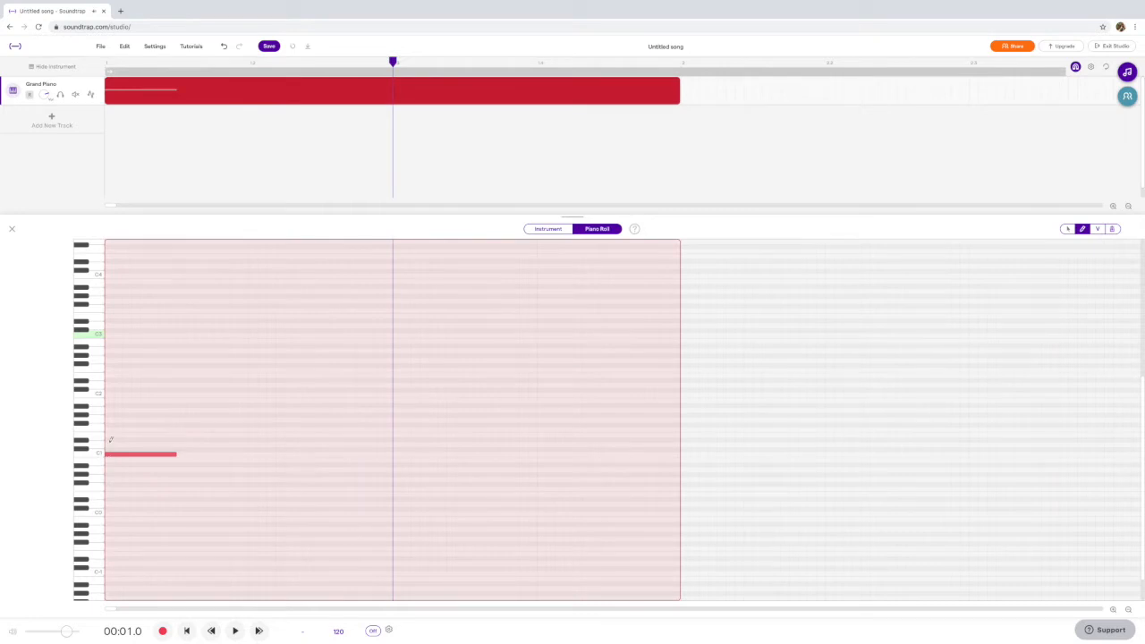
click(110, 434)
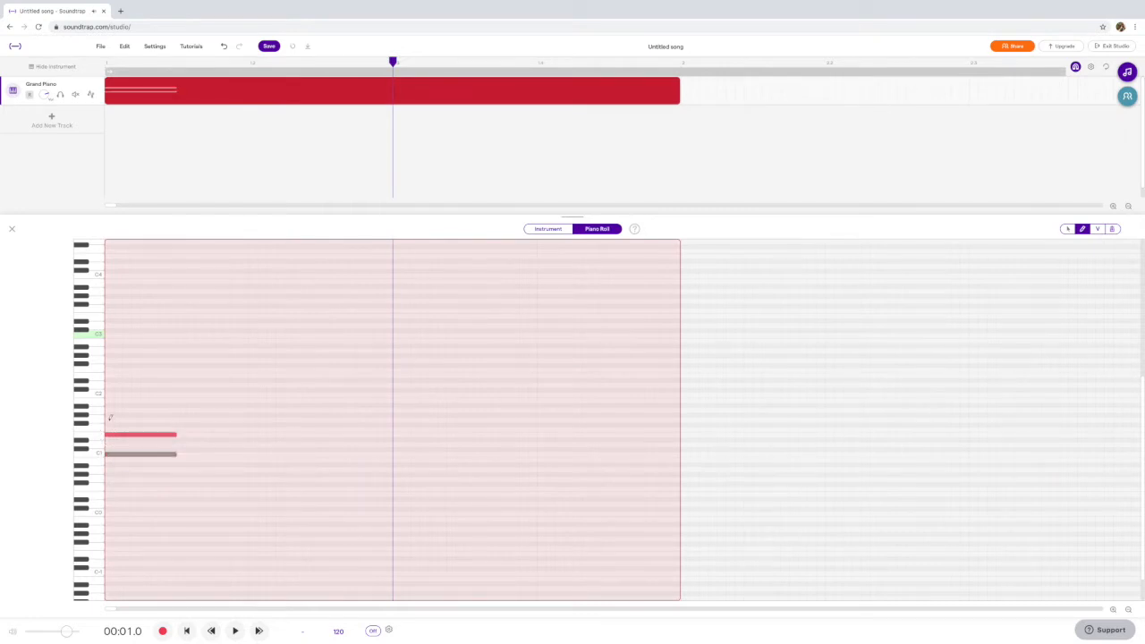
click(110, 418)
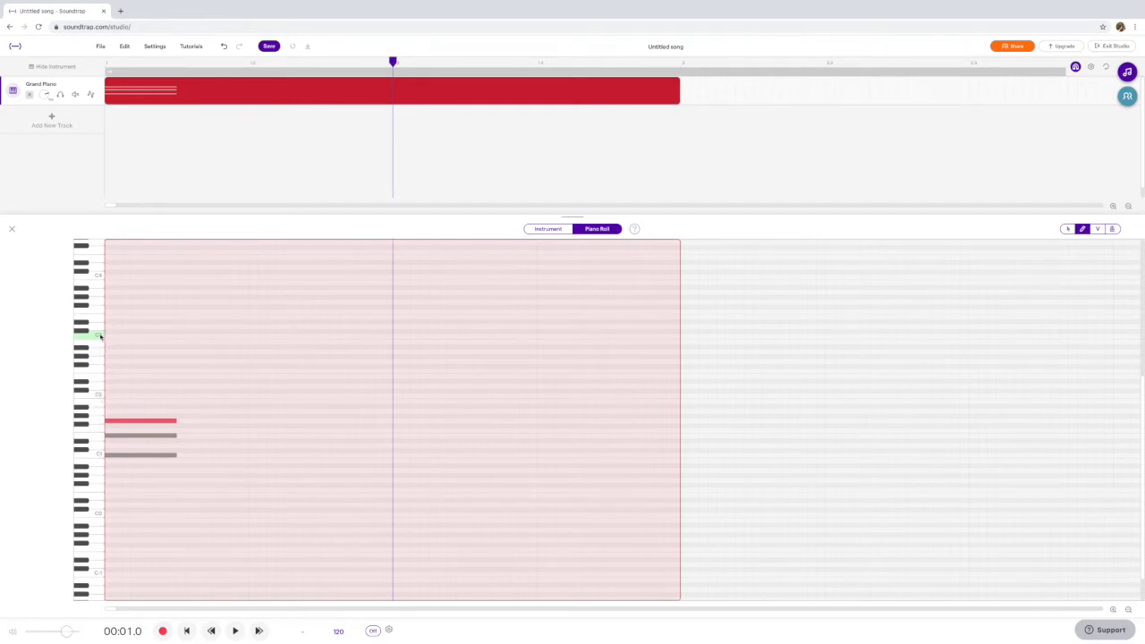
Move all three notes of the chord up one octave so the lowest note sits on C2.
click(1066, 229)
drag(151, 465, 144, 423)
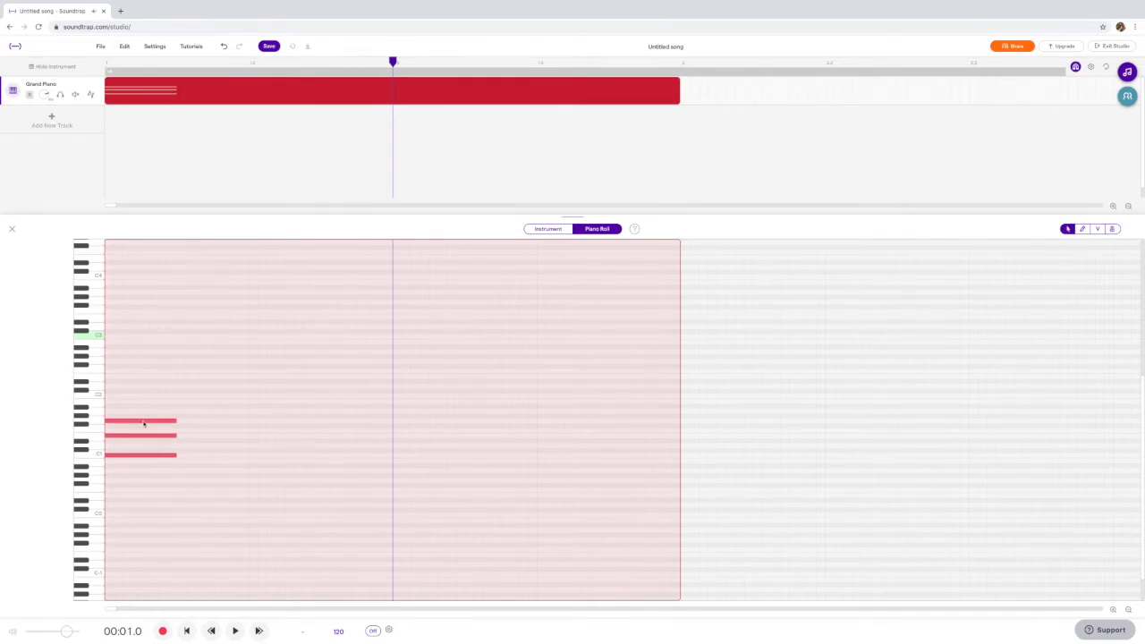
drag(143, 423, 144, 363)
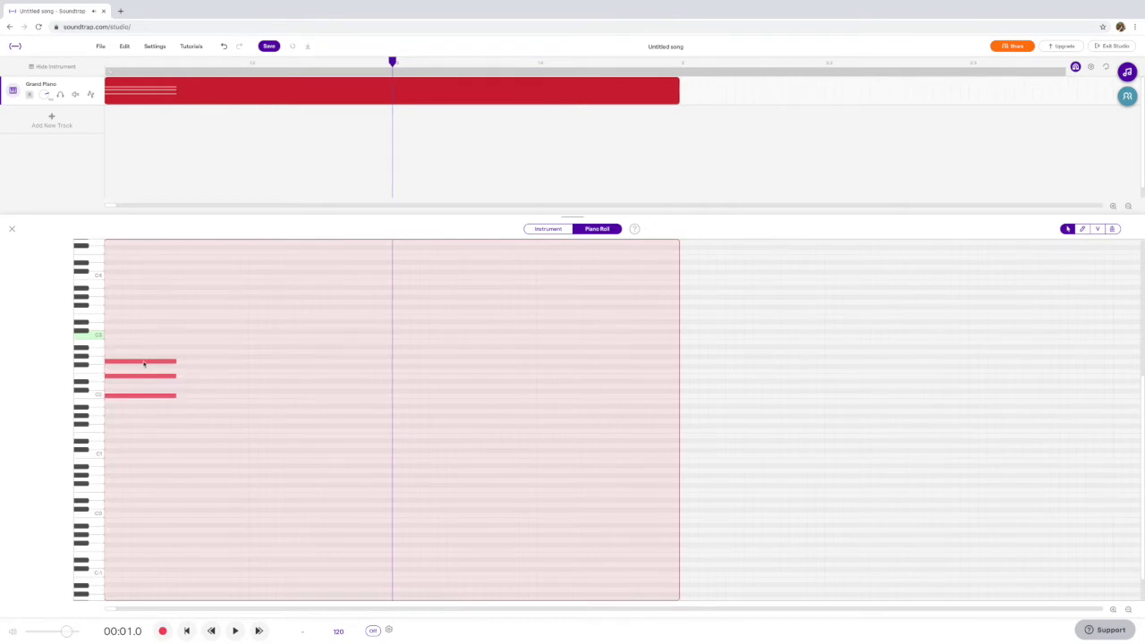
click(131, 417)
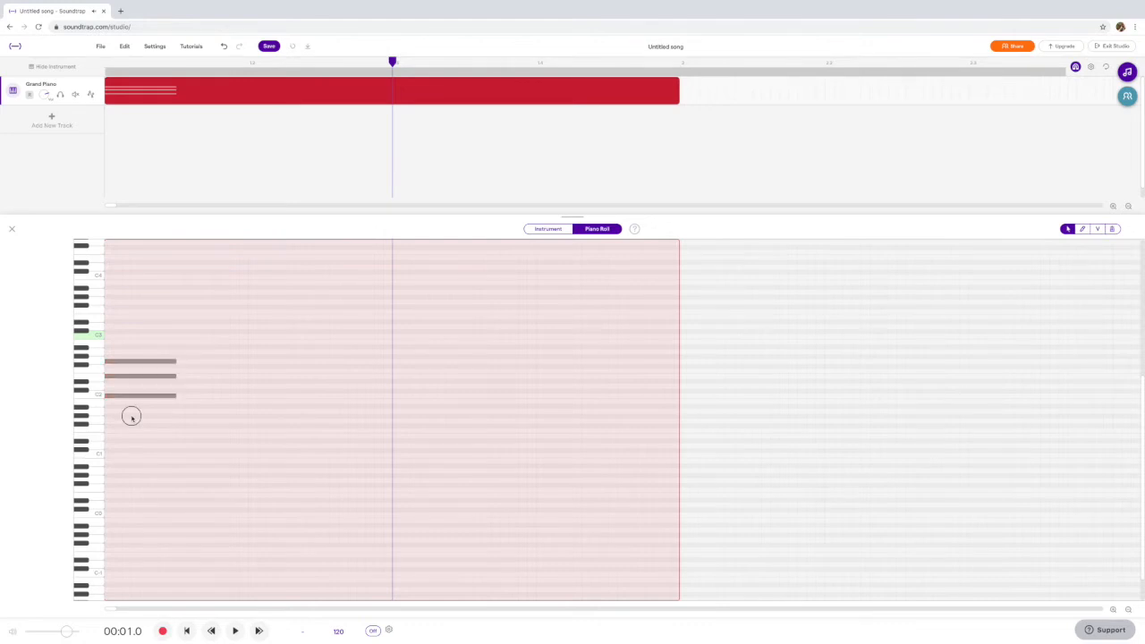
Copy the C major chord to beats 2, 3 and 4 of bar 1 and play the bar back.
click(124, 346)
mouse_move(134, 354)
mouse_down()
mouse_move(137, 403)
mouse_move(337, 394)
mouse_move(279, 405)
mouse_move(286, 350)
mouse_up()
key(super+c)
mouse_move(277, 396)
mouse_down()
mouse_move(417, 403)
mouse_move(424, 345)
mouse_up()
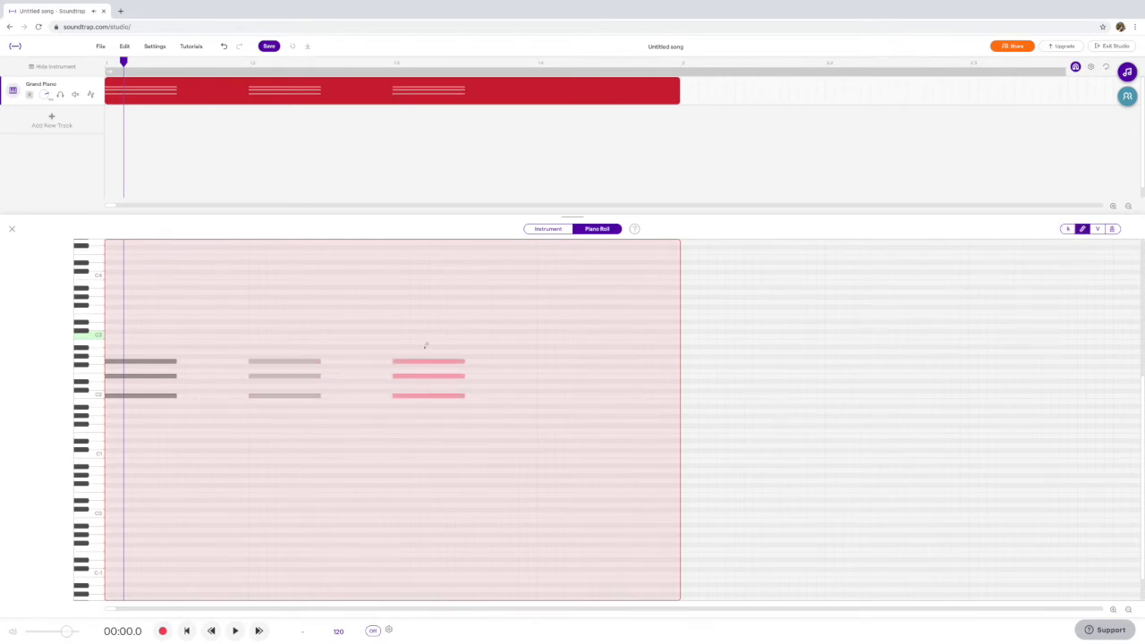
drag(417, 396, 555, 397)
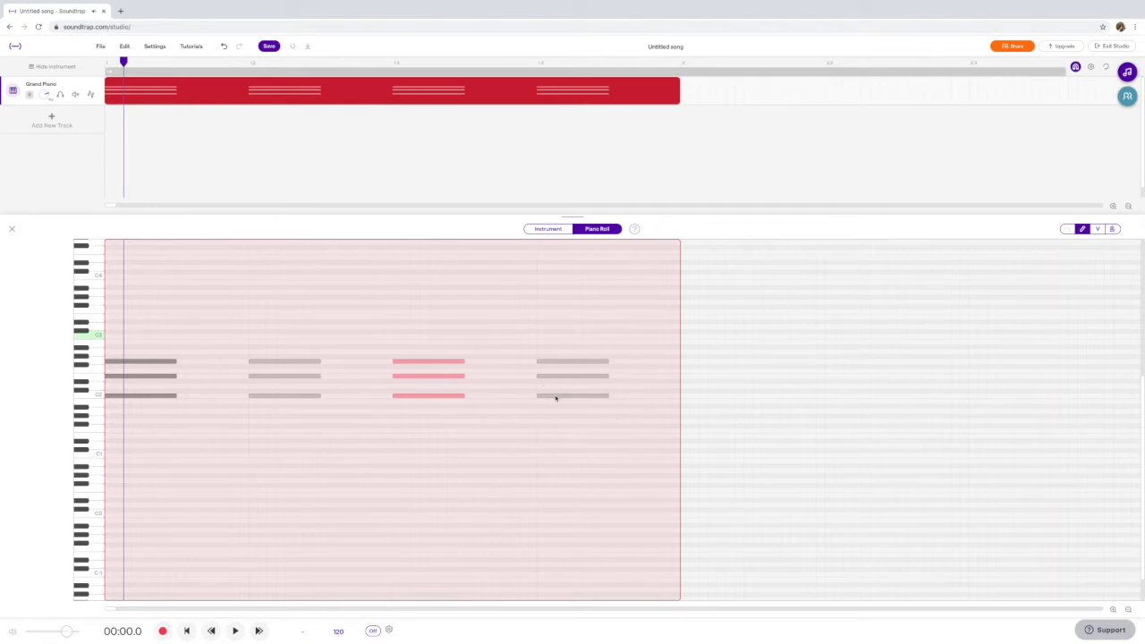
key(space)
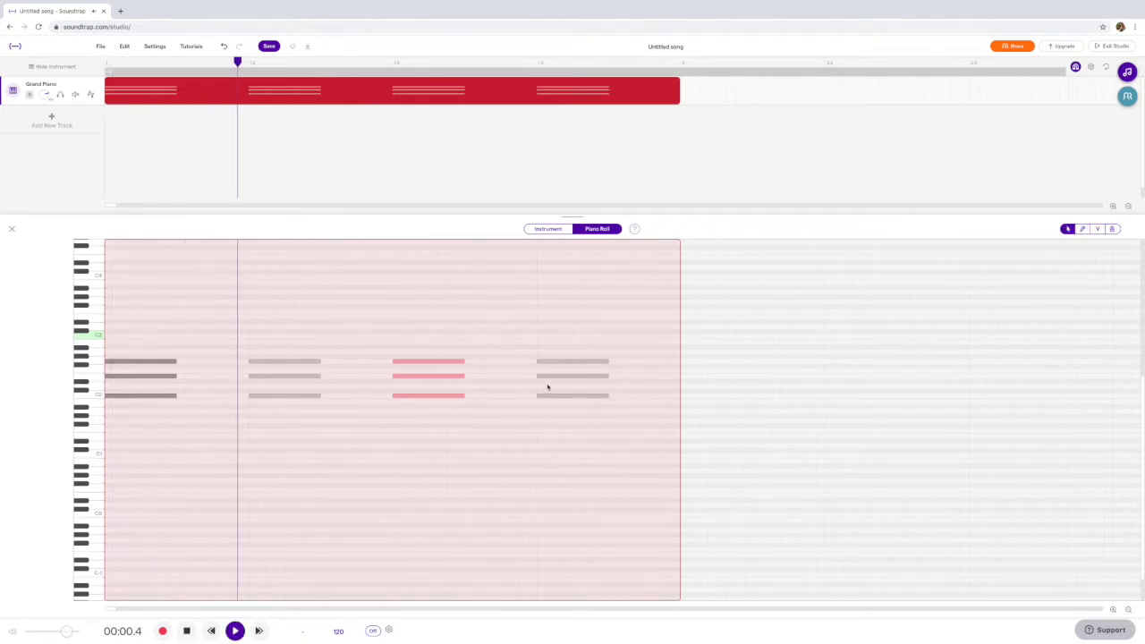
key(space)
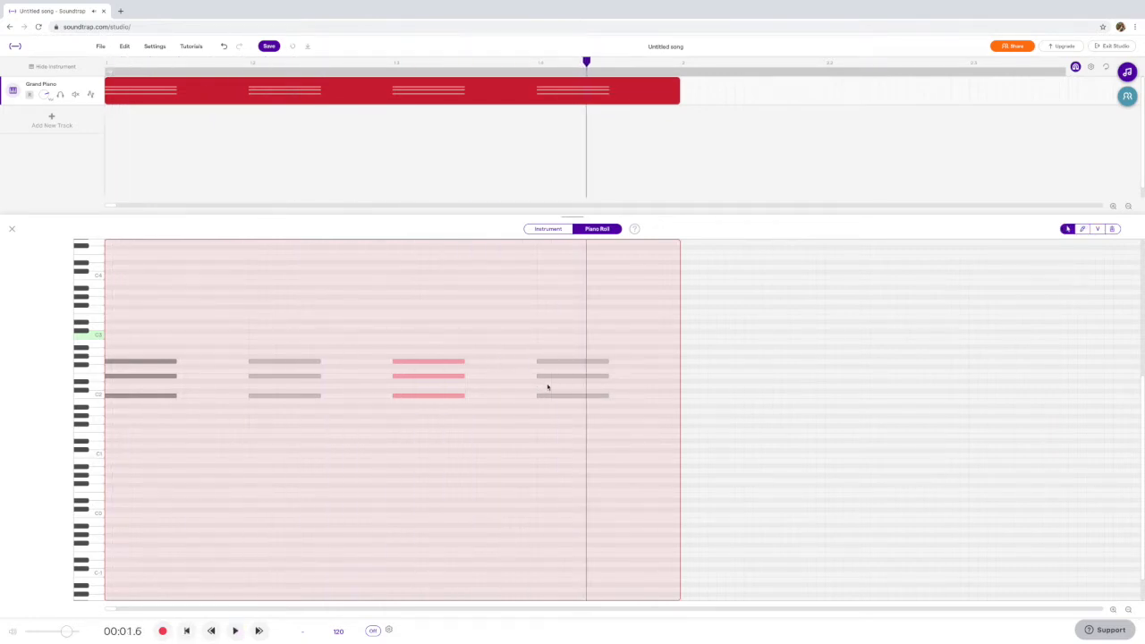
Create an empty region in bar 2 of the Grand Piano track, directly after the first region.
click(687, 92)
right_click(688, 92)
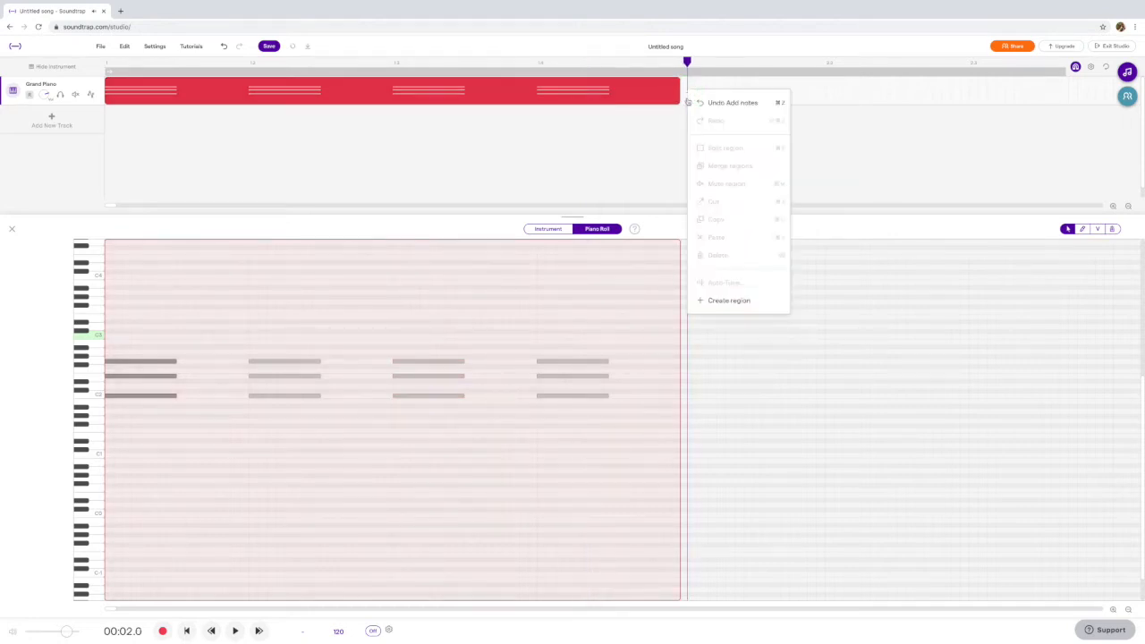
click(727, 298)
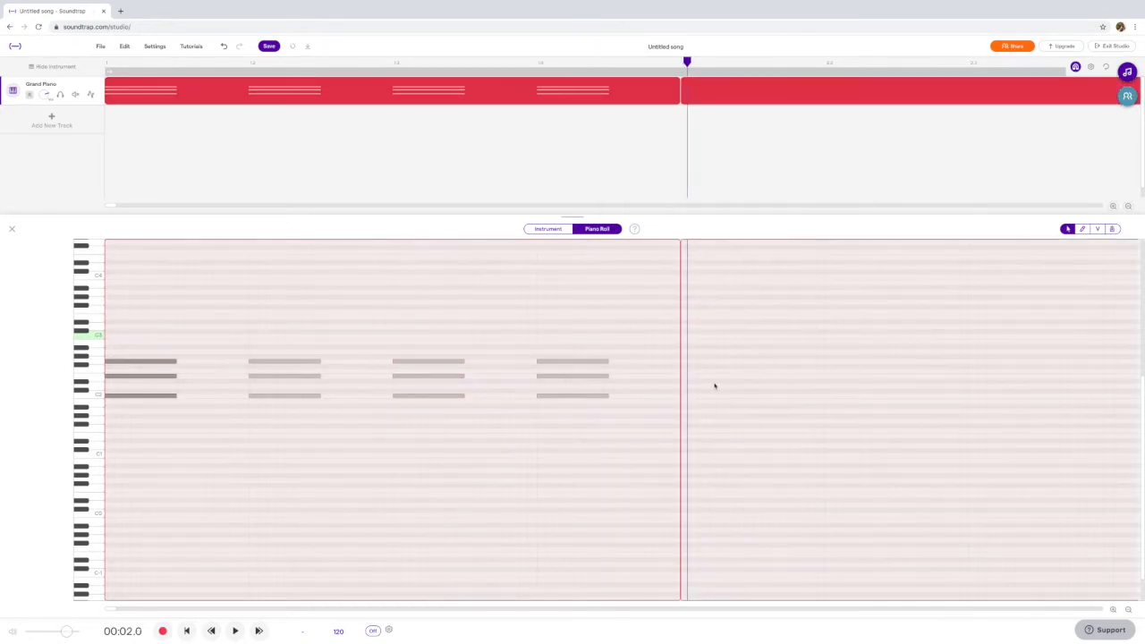
Draw a chord with the notes B1, D2 and G2 on the first beat of bar 2.
scroll(713, 385, right, 6)
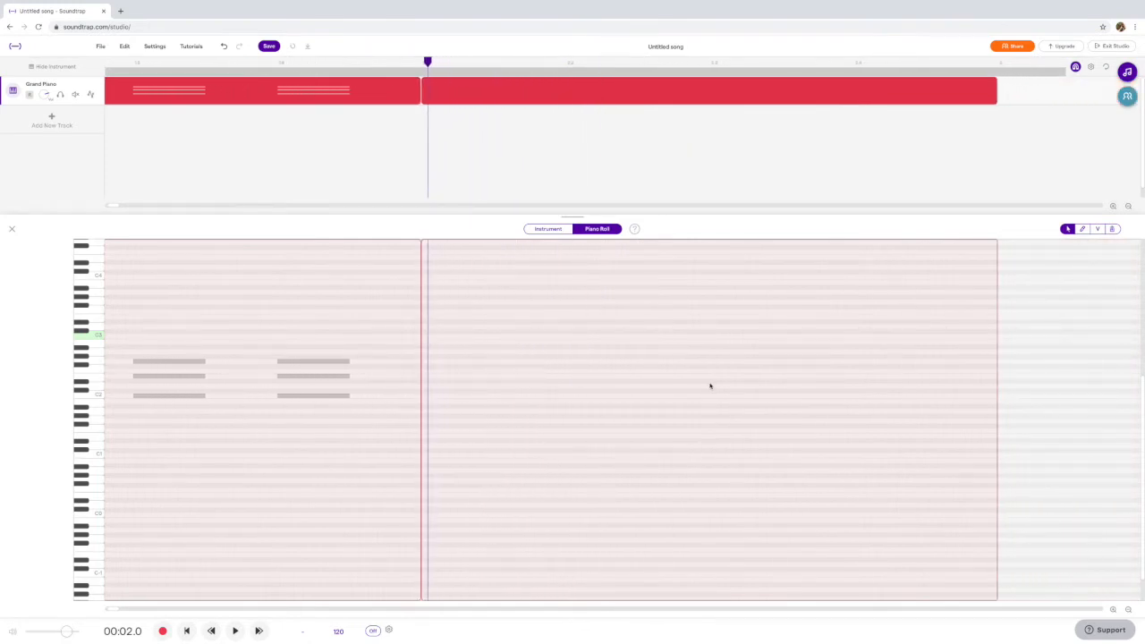
scroll(710, 385, right, 2)
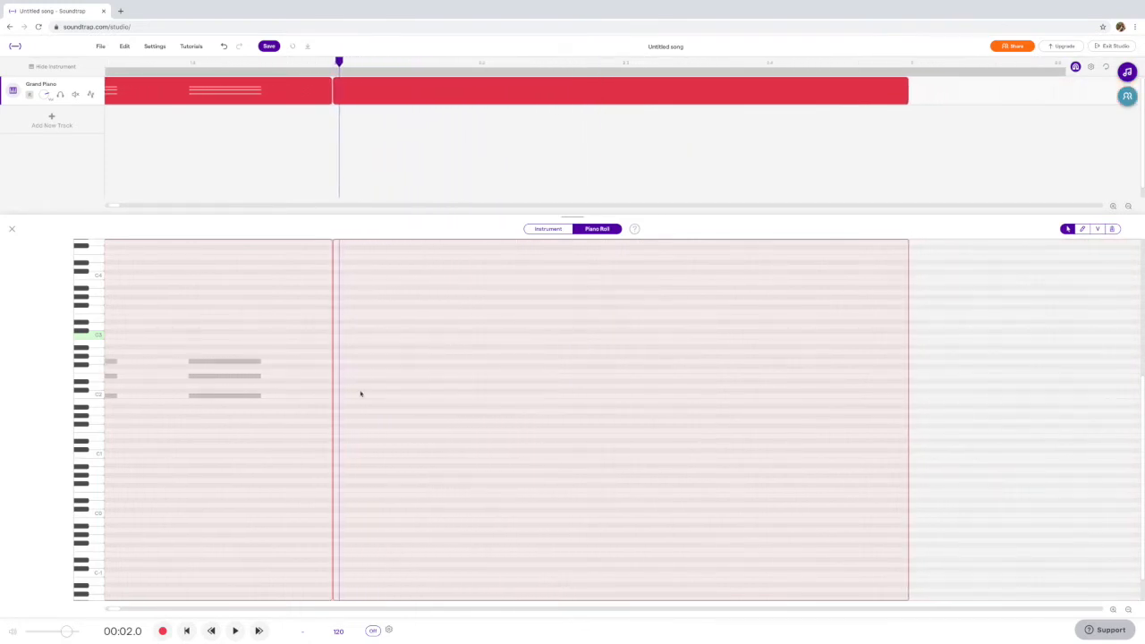
click(1081, 229)
click(338, 400)
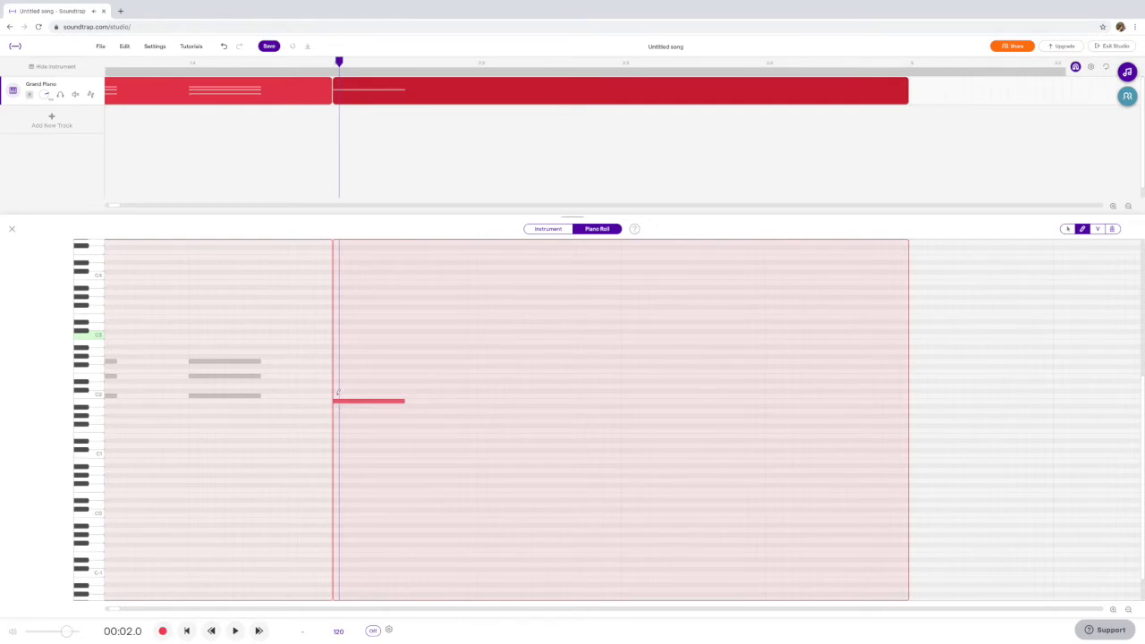
click(336, 386)
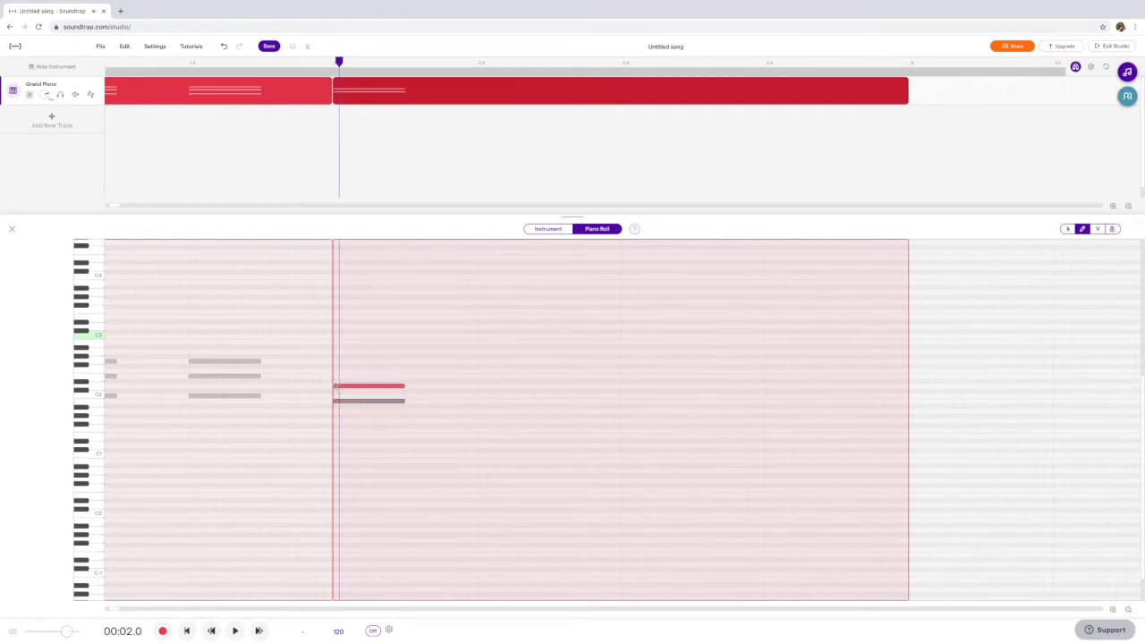
click(336, 361)
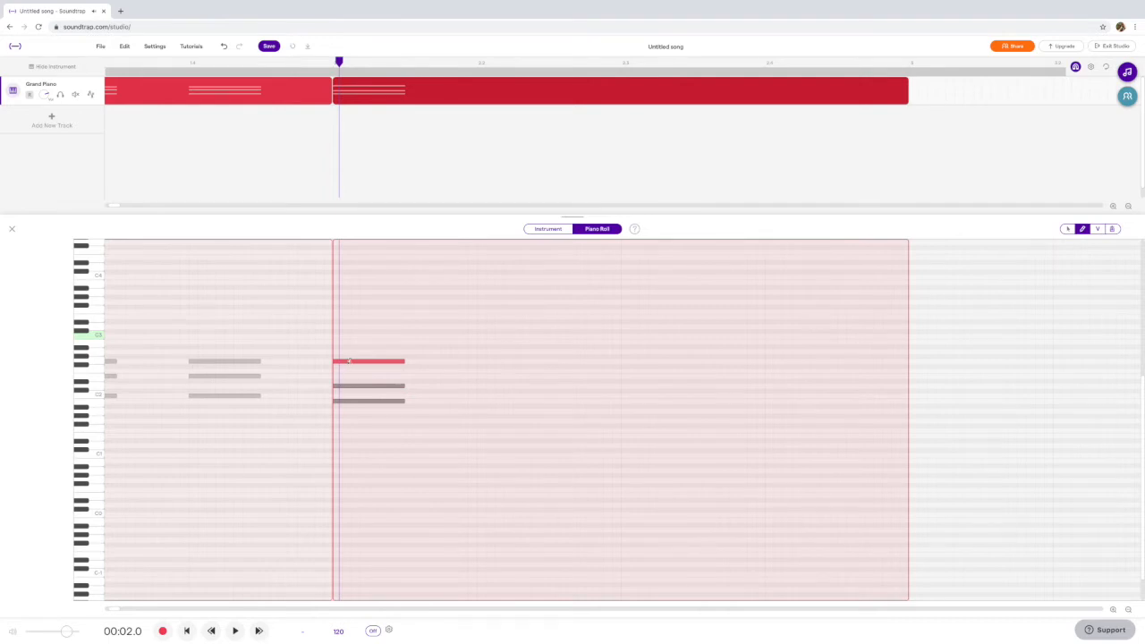
Copy the B1, D2 and G2 chord to beats 2, 3 and 4 of bar 2.
click(1067, 228)
drag(371, 414, 372, 355)
key(super+c)
key(super+v)
click(503, 404)
drag(502, 403, 507, 357)
key(super+v)
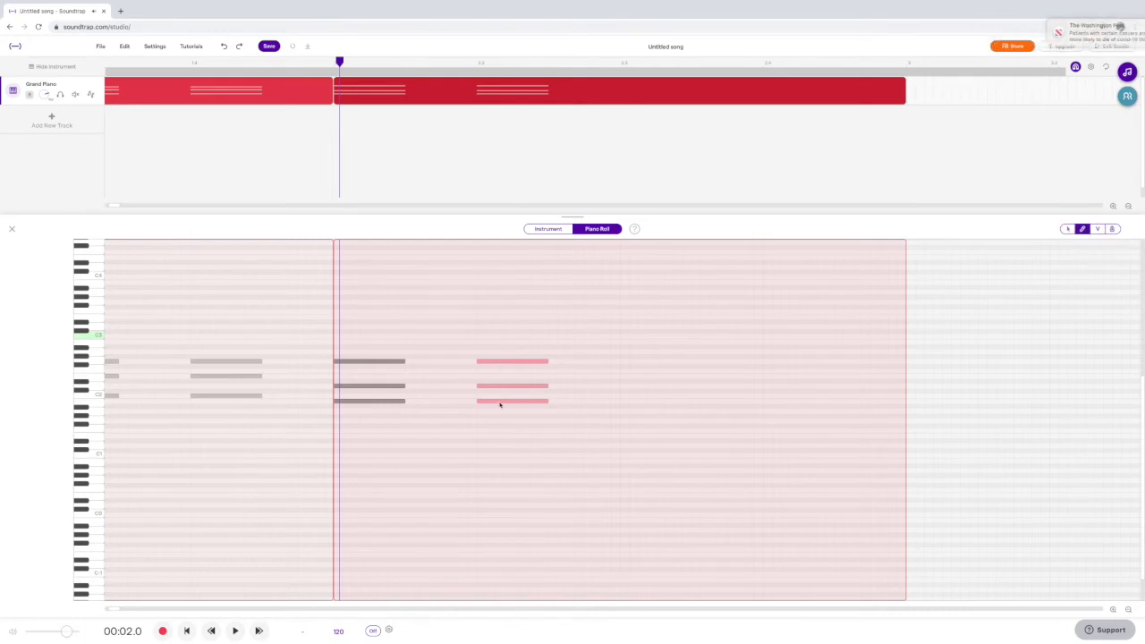
click(642, 403)
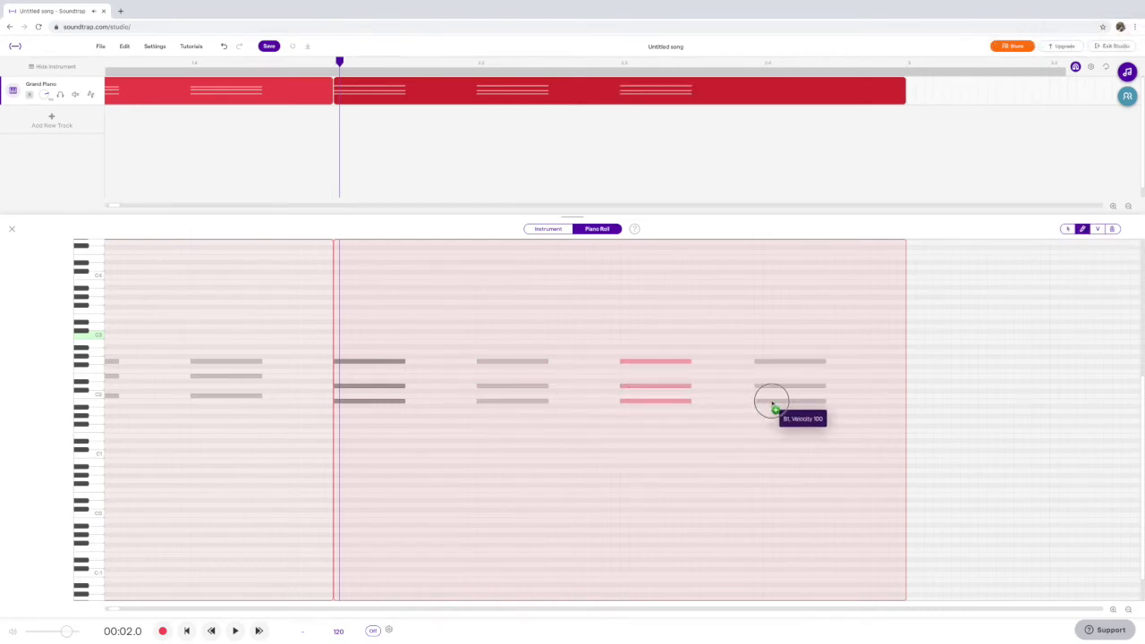
click(776, 403)
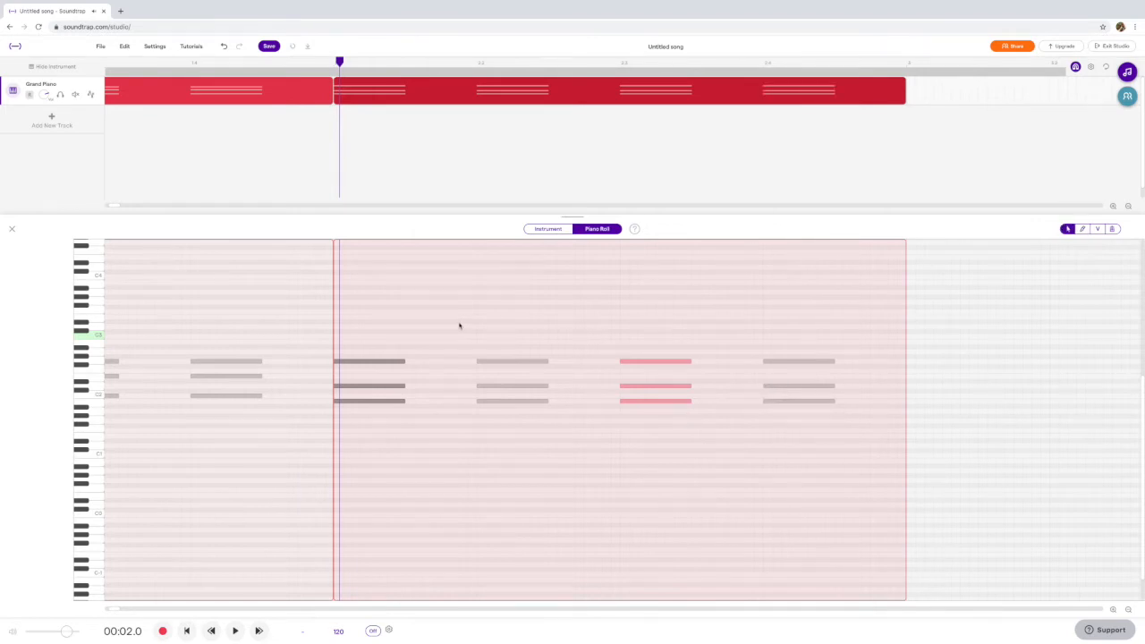
Create an empty region in bar 3 of the Grand Piano track, directly after the second region.
scroll(459, 325, right, 1)
scroll(771, 88, right, 2)
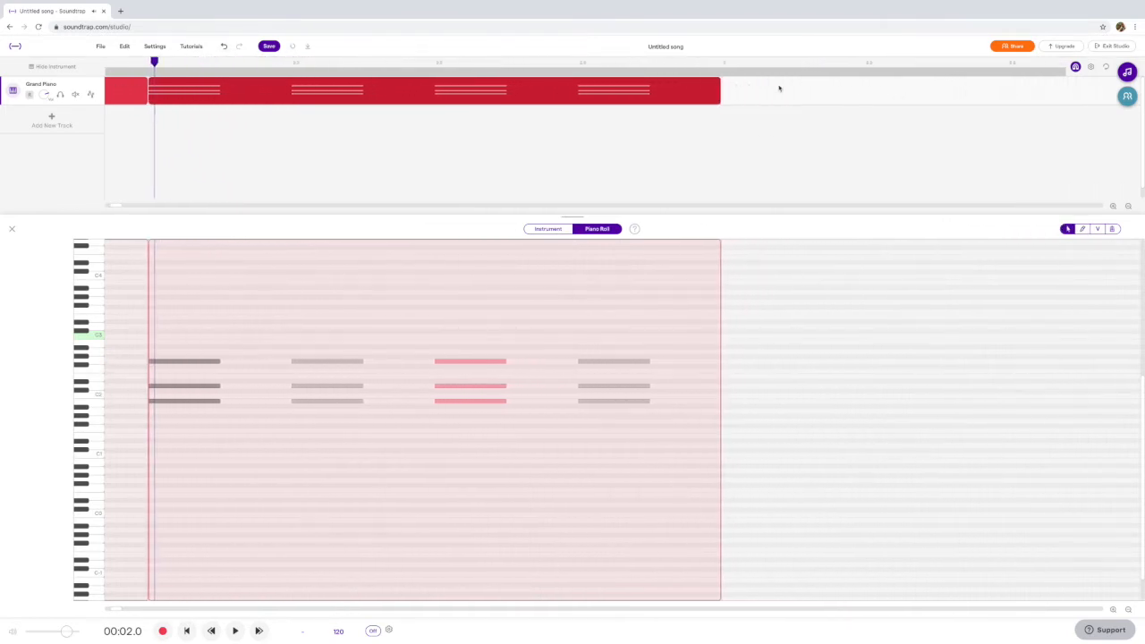
right_click(718, 92)
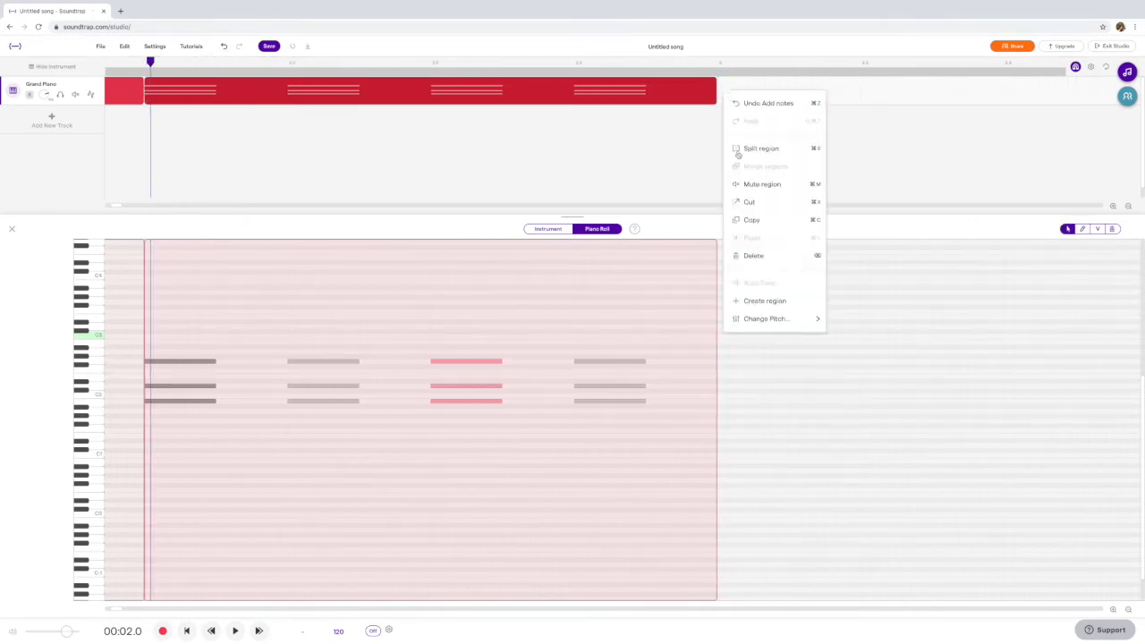
click(774, 308)
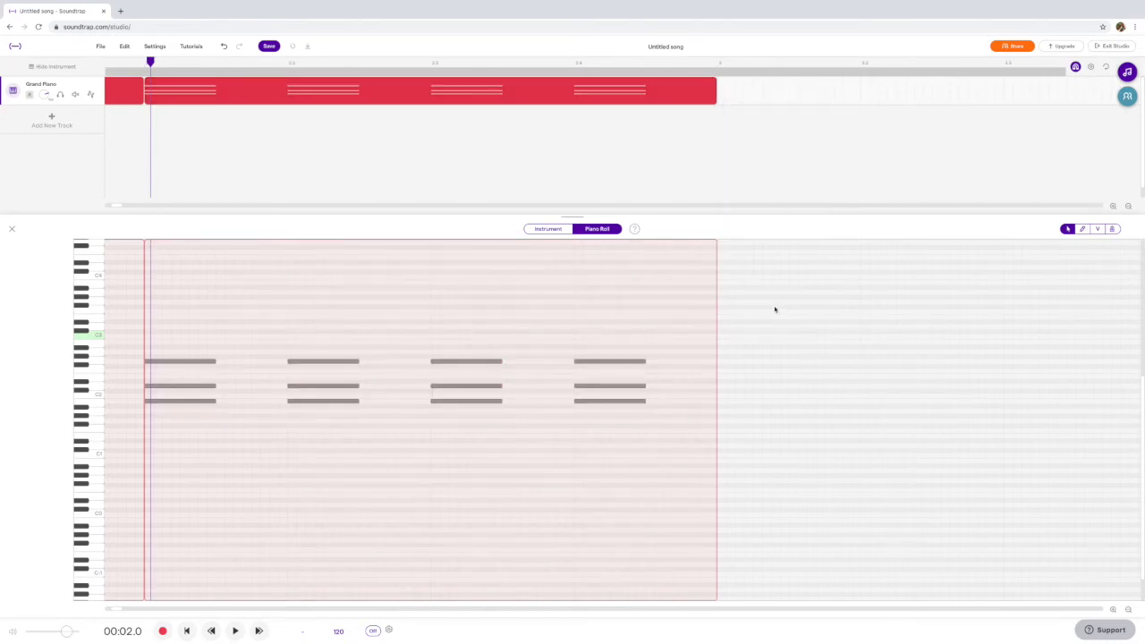
click(722, 90)
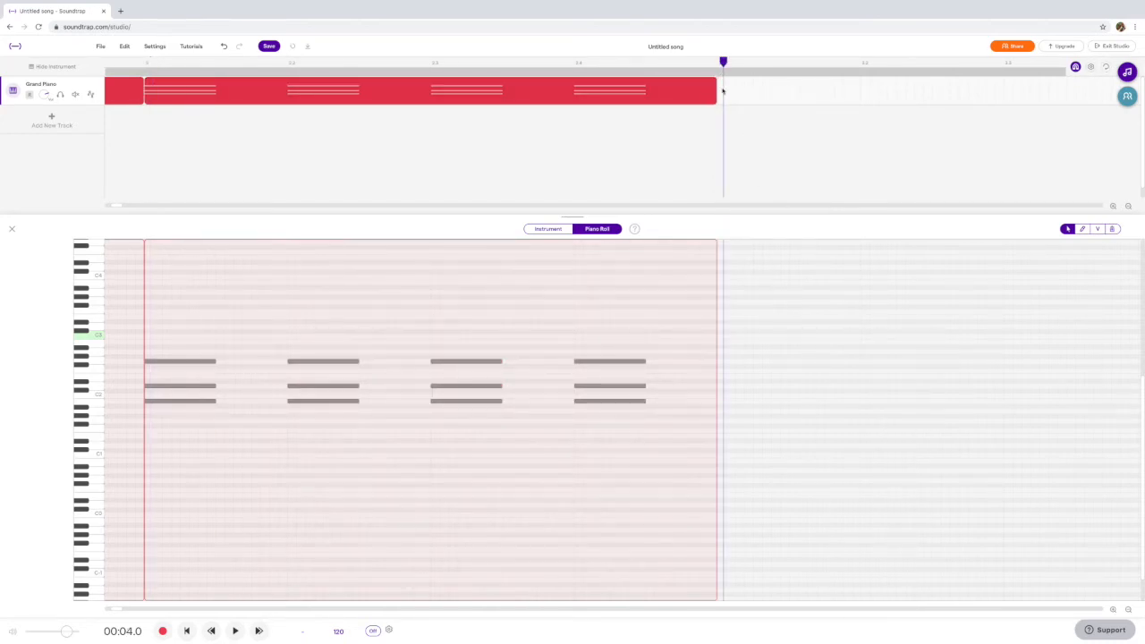
right_click(722, 90)
click(765, 295)
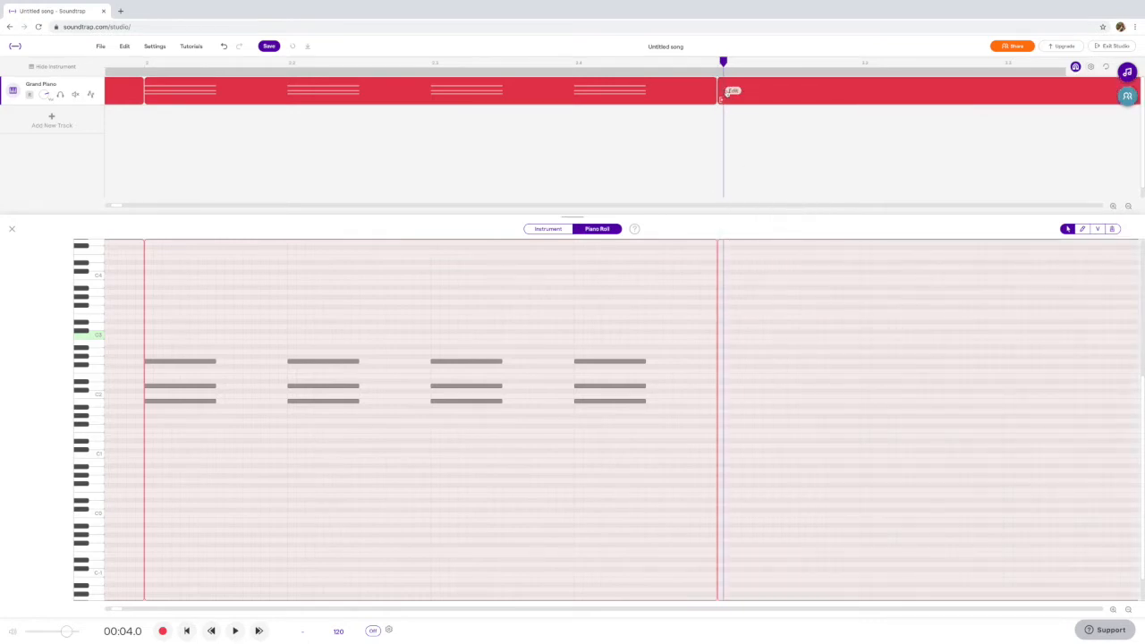
Draw a chord with the notes C2, E2 and A2 on the first beat of bar 3.
scroll(621, 309, right, 3)
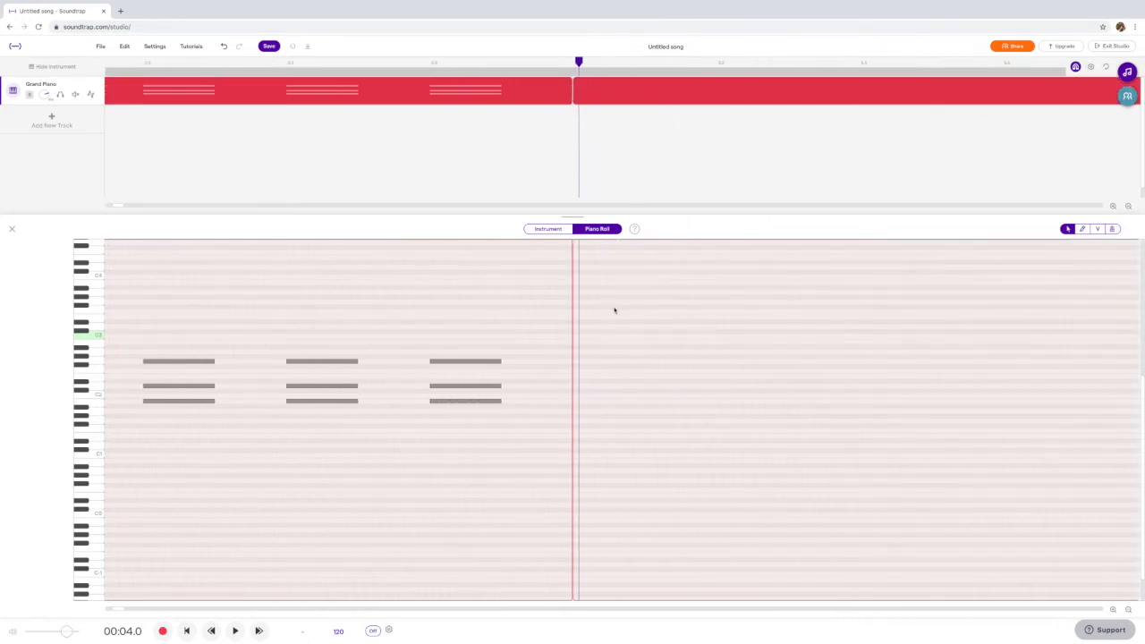
scroll(614, 310, right, 2)
click(1082, 228)
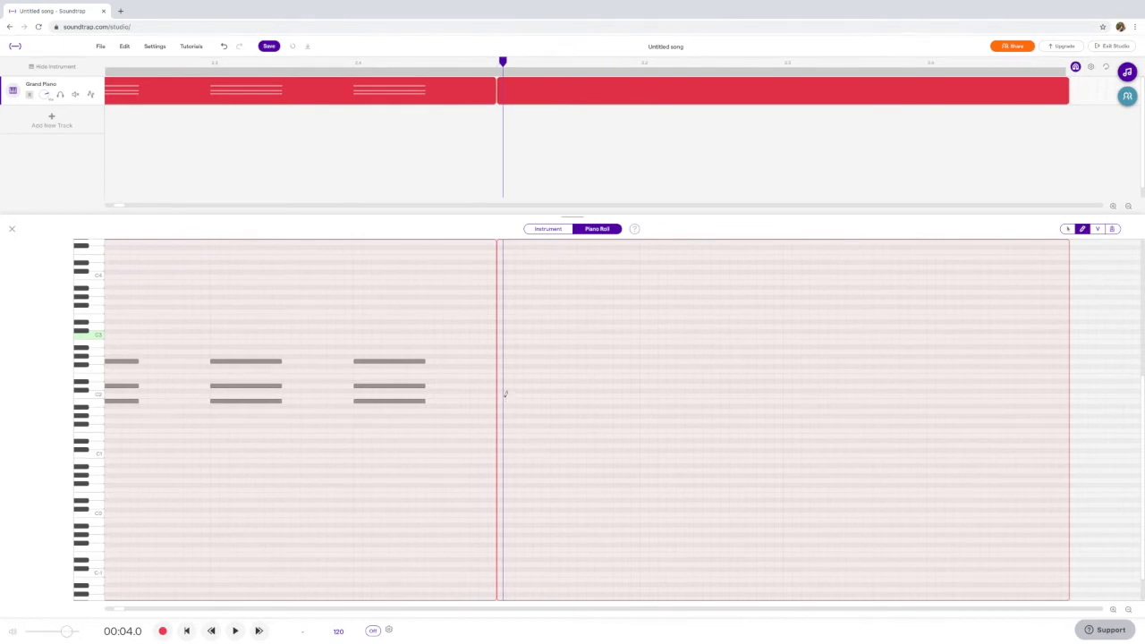
click(500, 397)
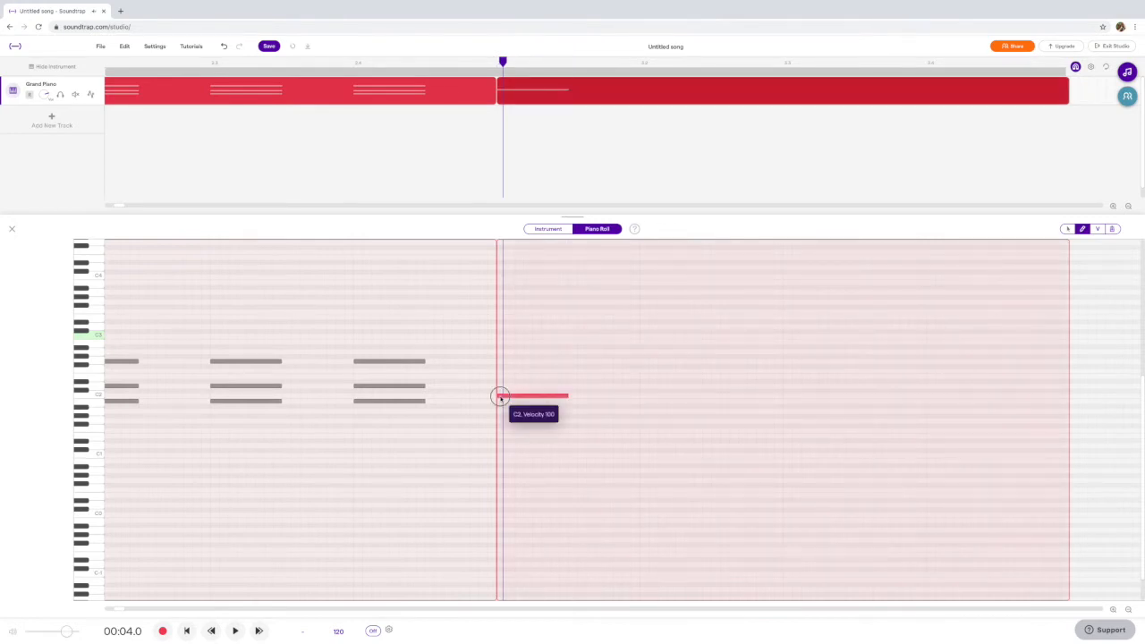
click(500, 375)
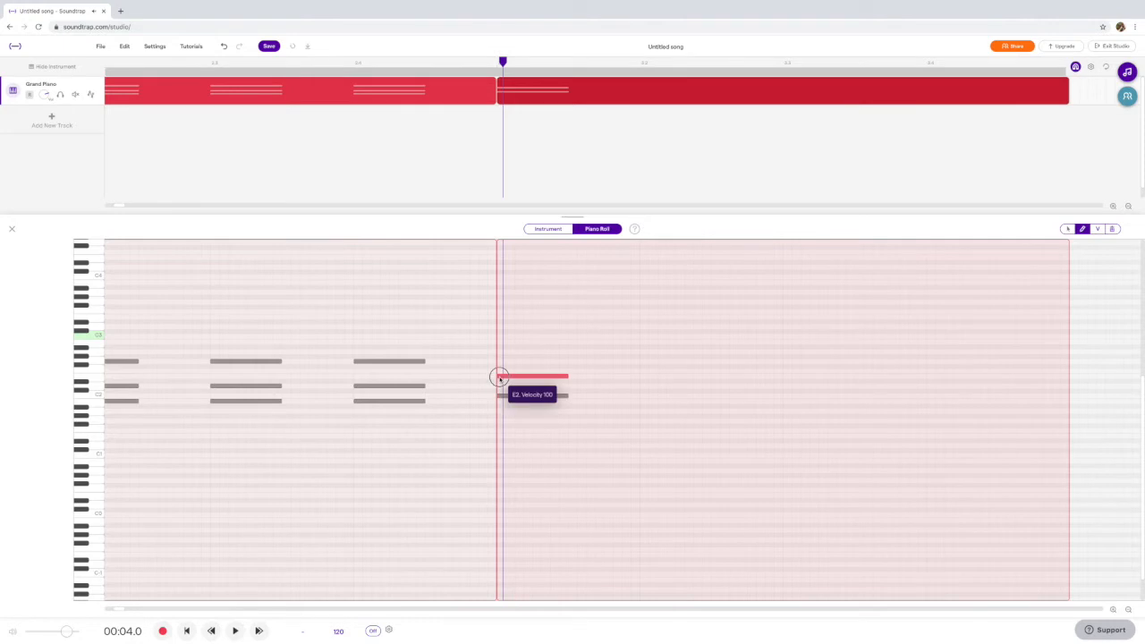
click(500, 351)
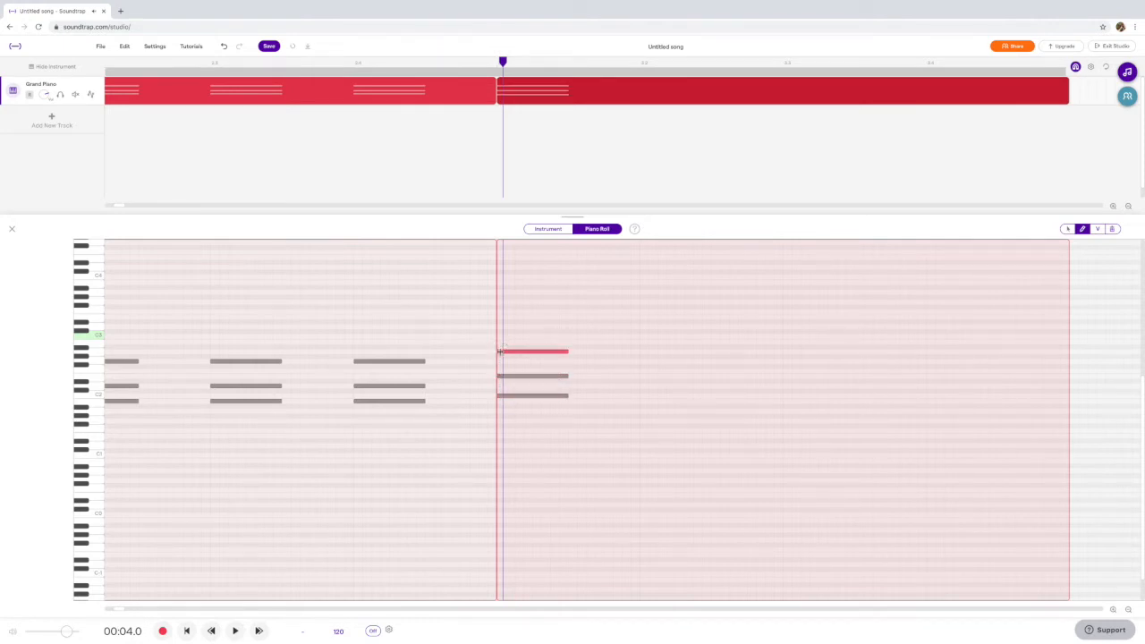
Copy the C2, E2 and A2 chord to beats 2, 3 and 4 of bar 3.
click(1067, 229)
click(531, 424)
drag(531, 424, 535, 332)
key(super+c)
key(super+v)
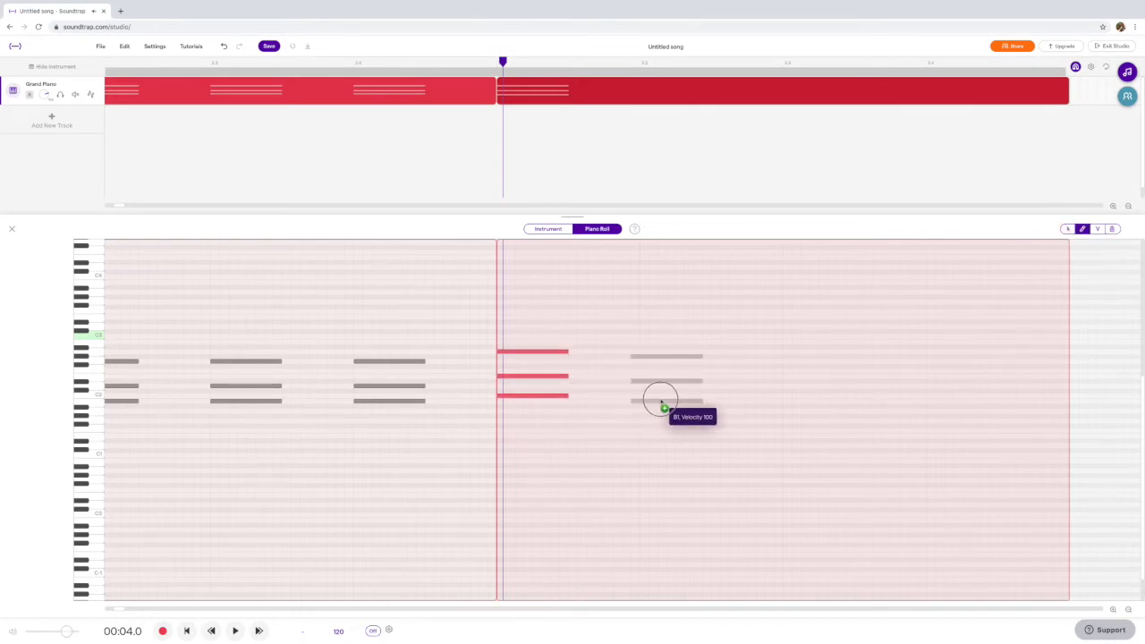
click(669, 399)
click(672, 401)
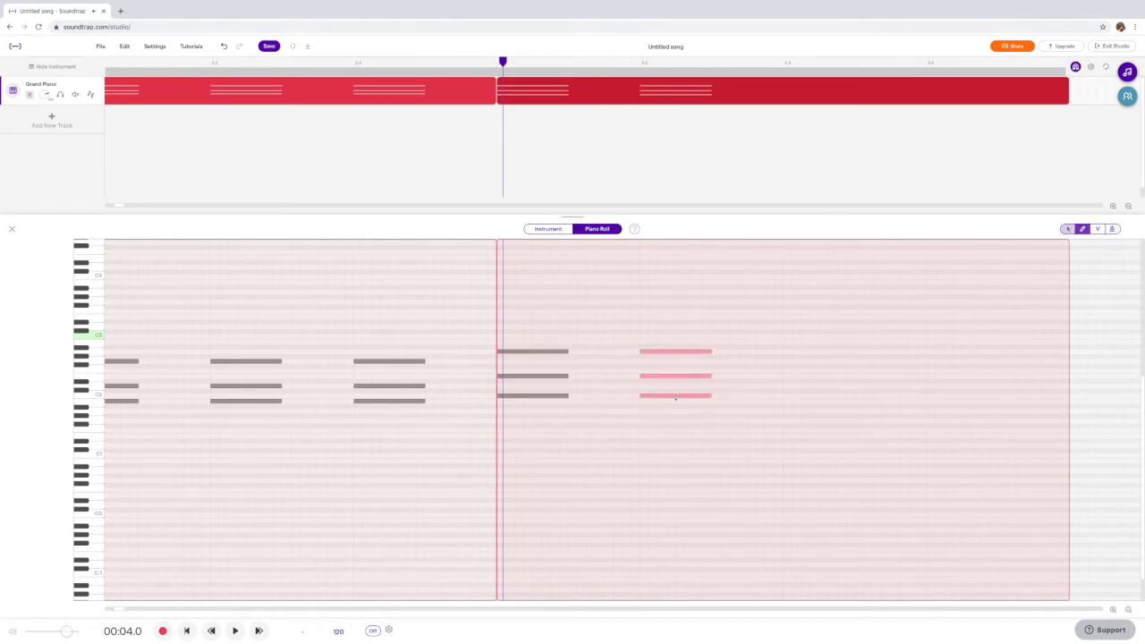
key(super+v)
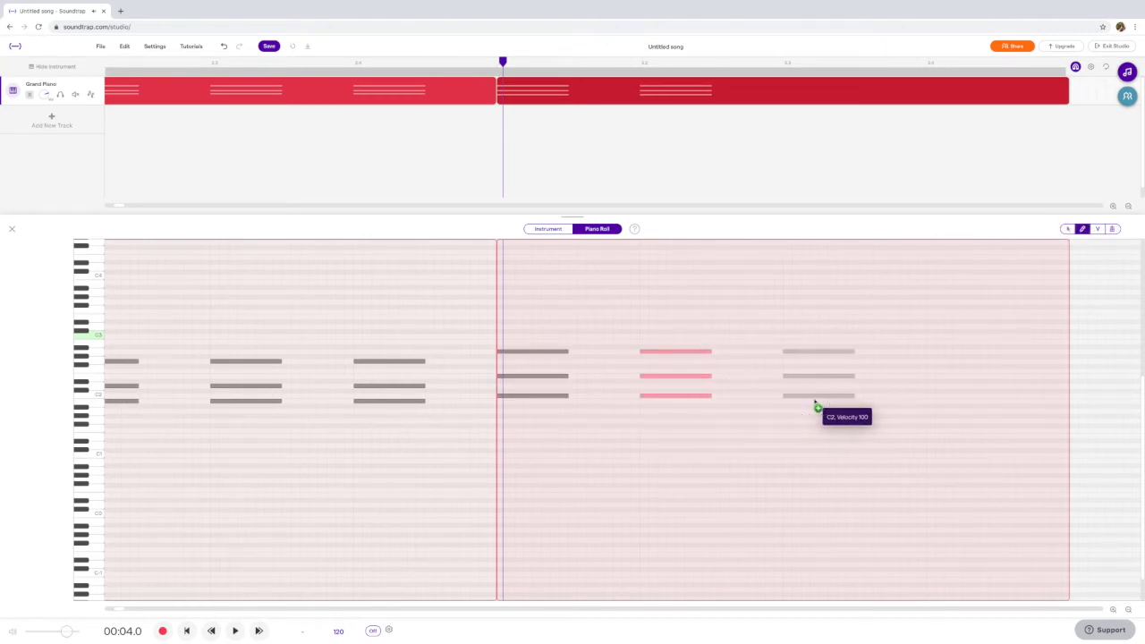
click(811, 383)
click(811, 382)
key(super+v)
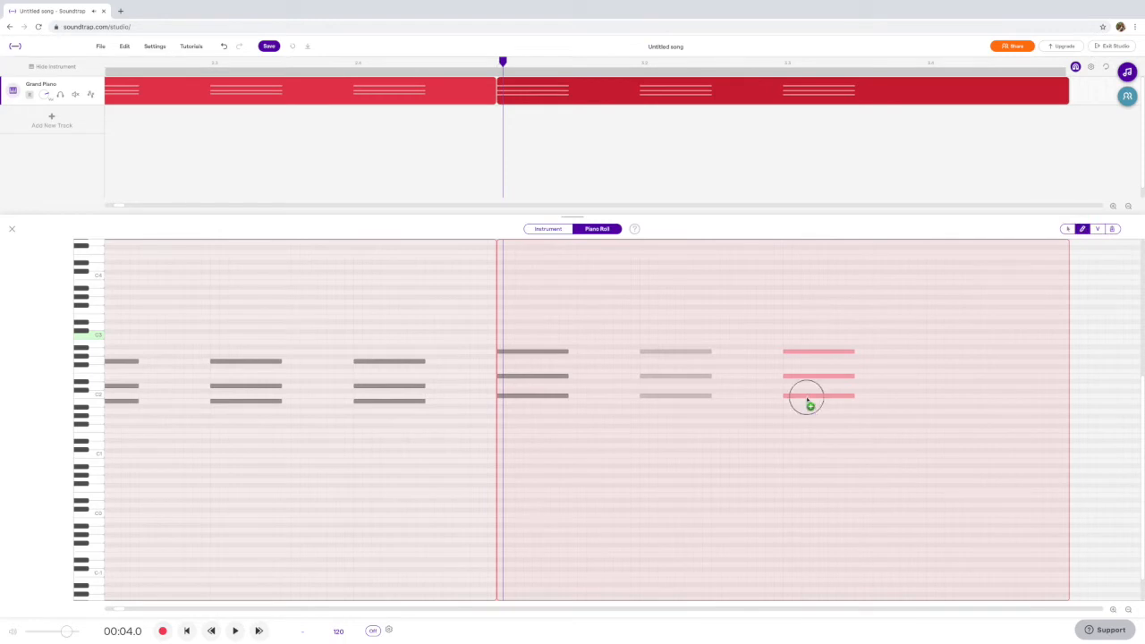
click(955, 401)
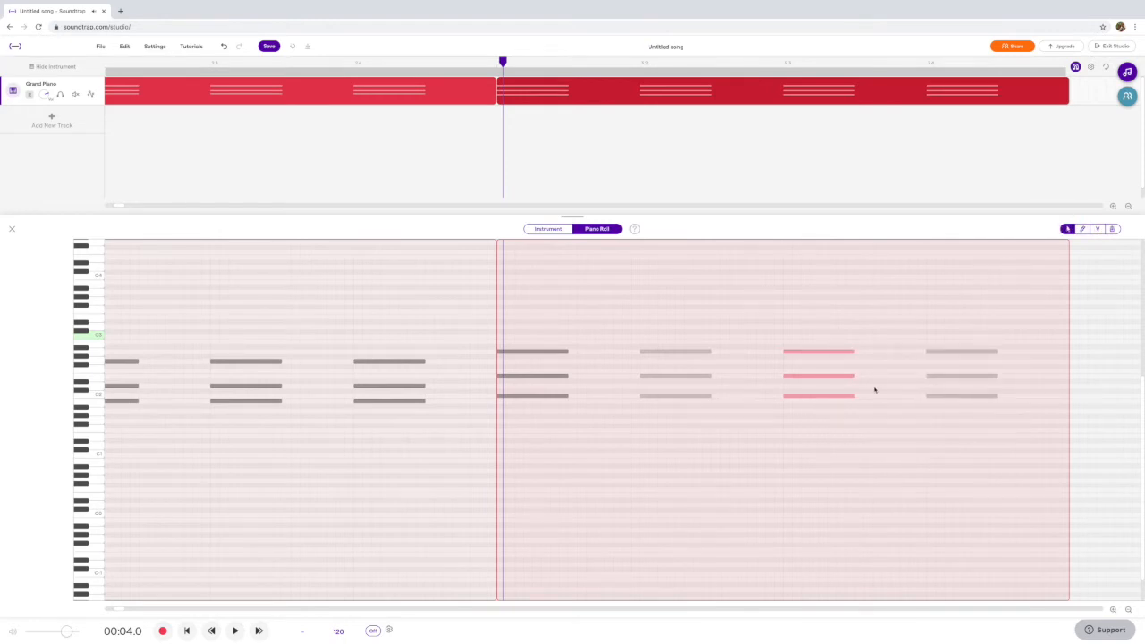
Create an empty region in bar 4 of the Grand Piano track, directly after the third region.
scroll(873, 388, right, 2)
scroll(854, 377, right, 5)
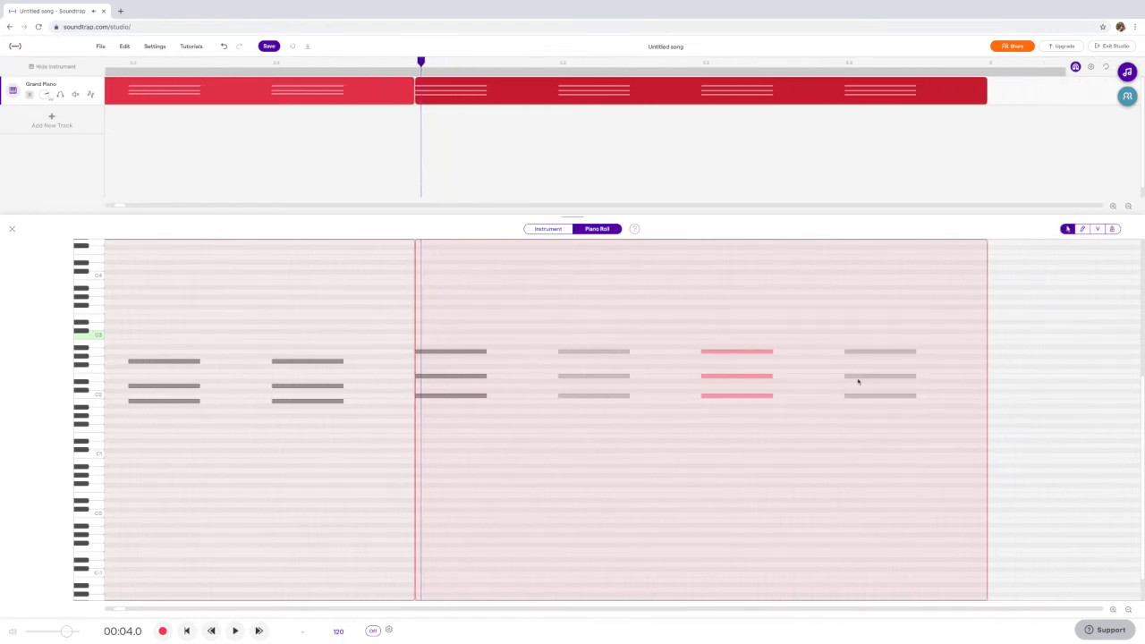
click(834, 69)
right_click(835, 88)
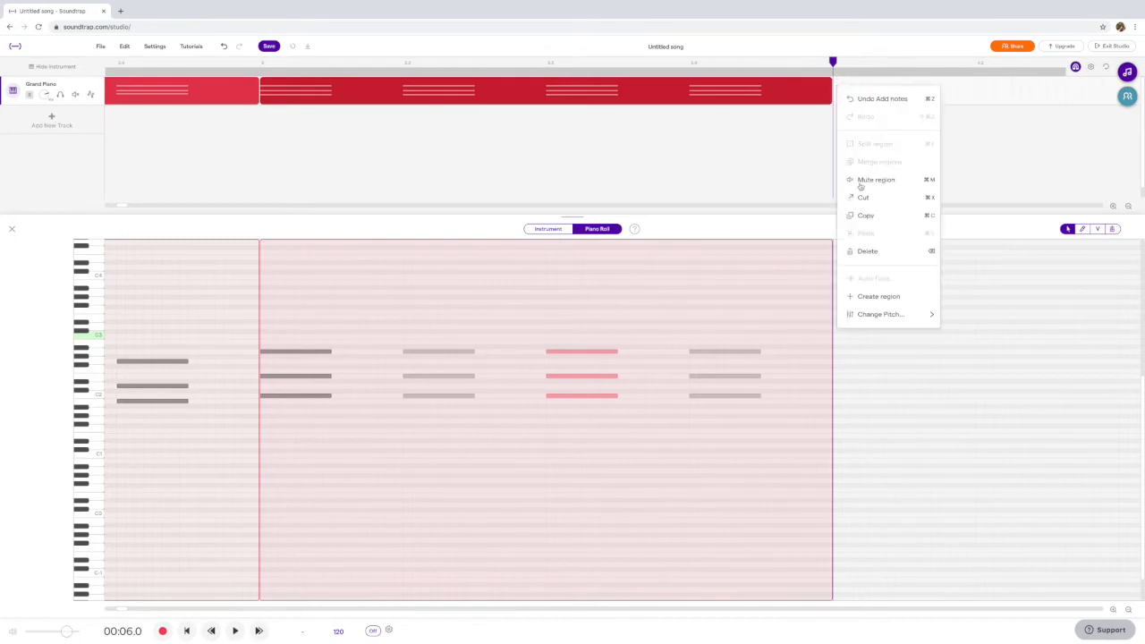
click(880, 295)
scroll(827, 117, right, 5)
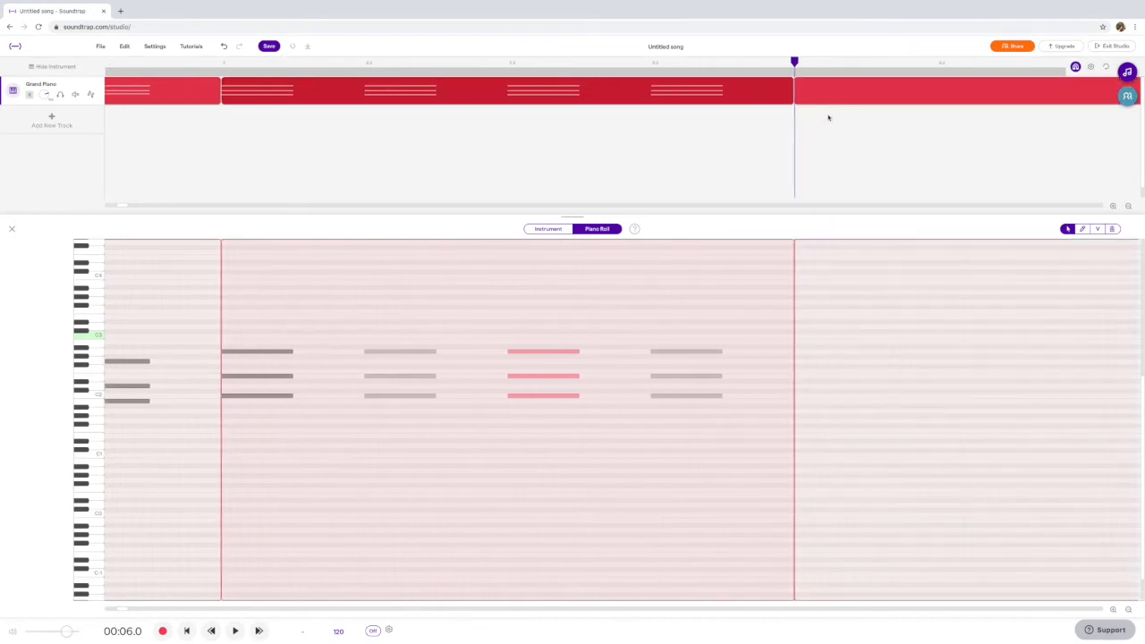
Draw a chord with the notes C2, F2 and A2 on the first beat of bar 4.
click(718, 94)
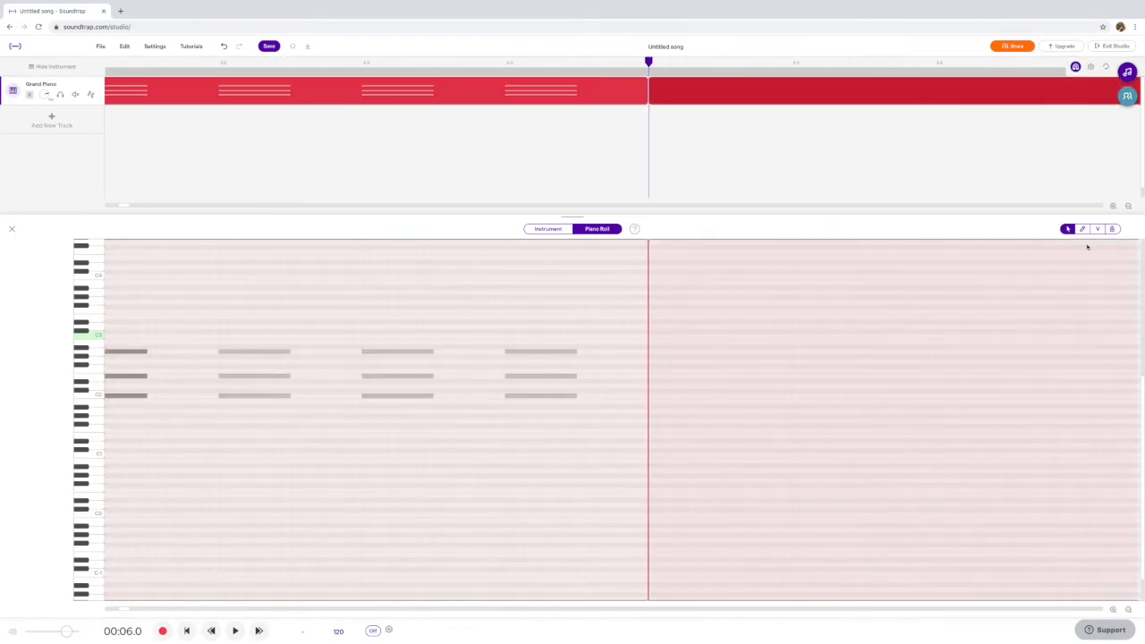
click(1081, 229)
click(651, 396)
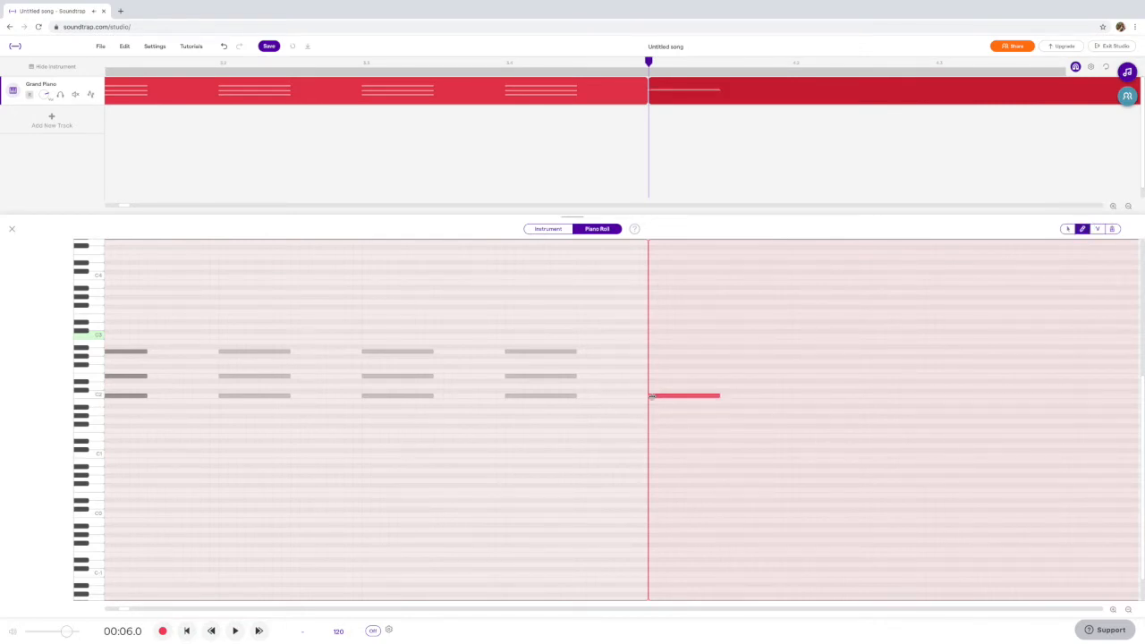
click(652, 370)
click(653, 351)
Copy the C2, F2 and A2 chord to beats 2, 3 and 4 of bar 4, undoing any misplaced note.
click(1067, 229)
mouse_move(705, 406)
mouse_down()
mouse_move(700, 343)
mouse_move(821, 357)
mouse_up()
scroll(809, 358, right, 3)
scroll(796, 357, right, 3)
mouse_move(626, 352)
mouse_down()
mouse_move(652, 354)
mouse_move(623, 355)
mouse_up()
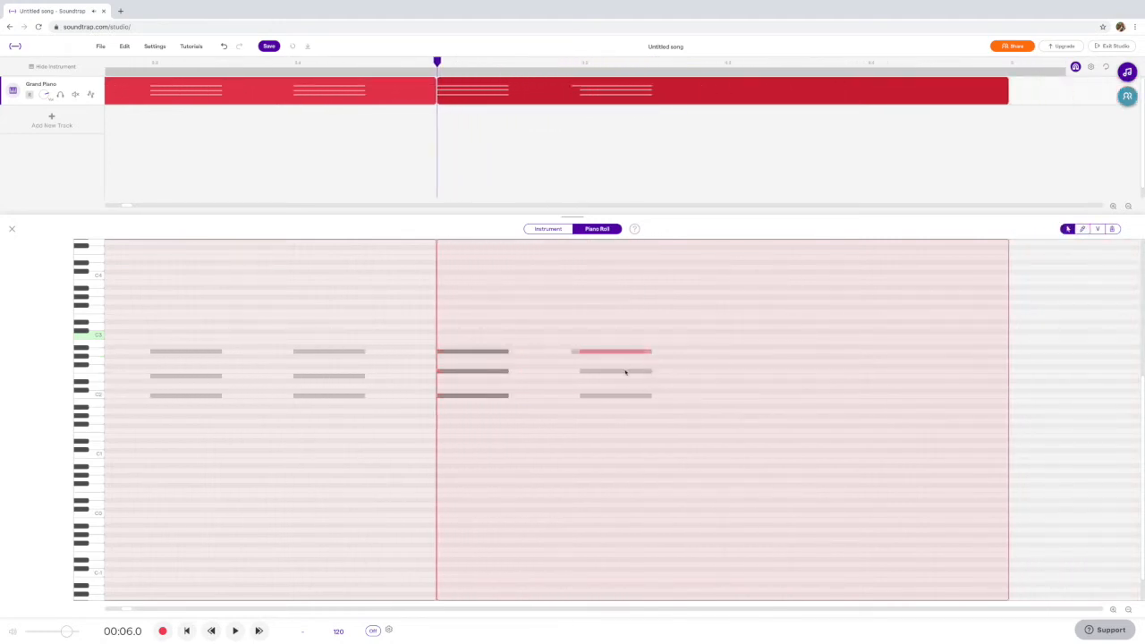
key(super+z)
mouse_move(626, 403)
mouse_down()
mouse_move(625, 337)
mouse_move(616, 355)
mouse_move(759, 356)
mouse_up()
mouse_move(765, 425)
mouse_down()
mouse_move(759, 348)
mouse_move(892, 355)
mouse_up()
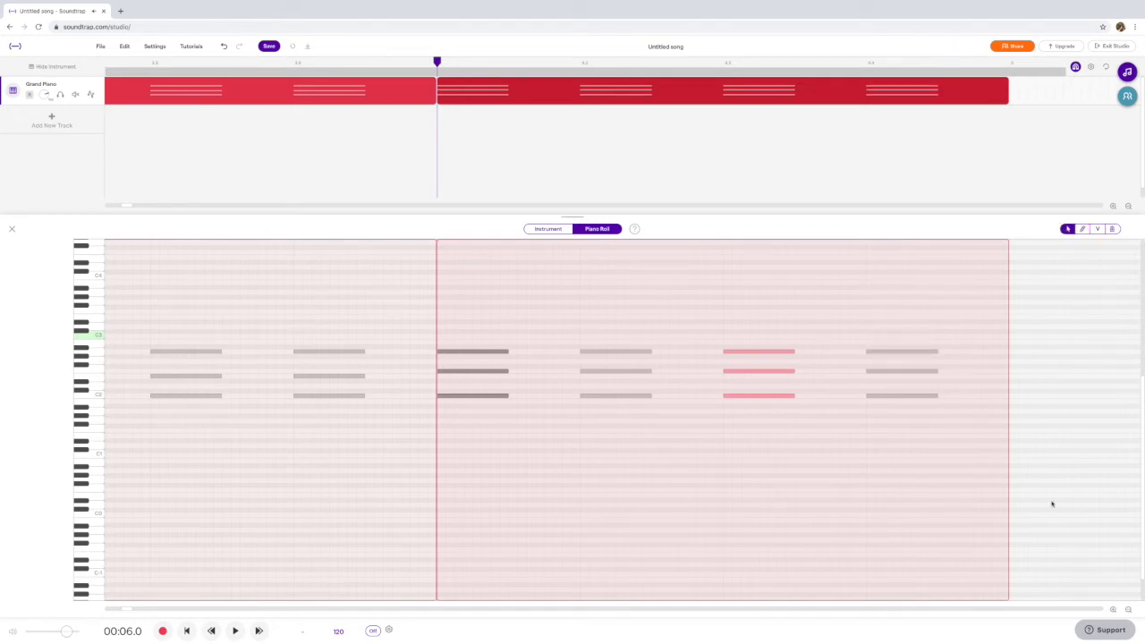
Play the four-bar progression from the beginning of the song with all regions in view.
click(1127, 205)
click(1128, 206)
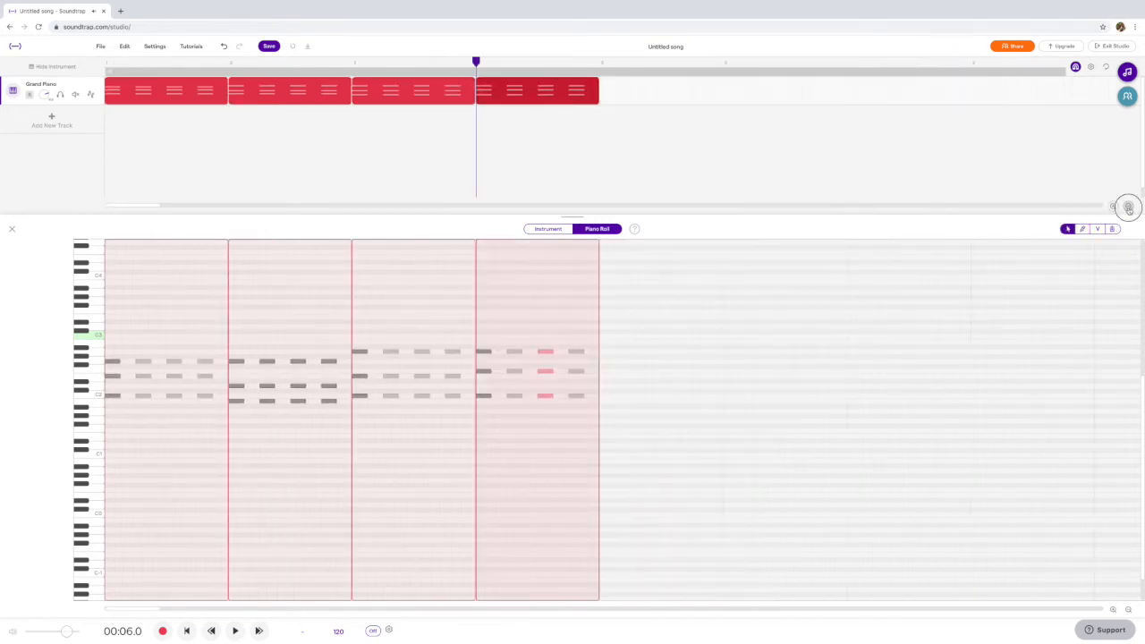
click(1128, 205)
key(Return)
key(space)
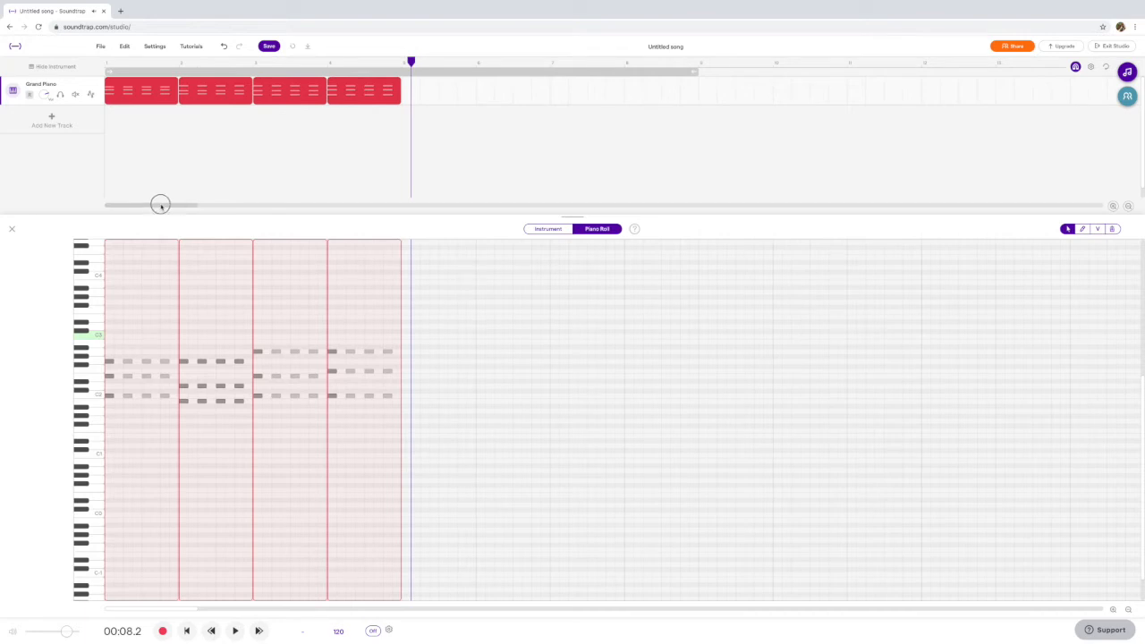
Copy all four Grand Piano regions and place the duplicates at the start of bar 5, filling bars 5 to 8.
drag(410, 59, 401, 59)
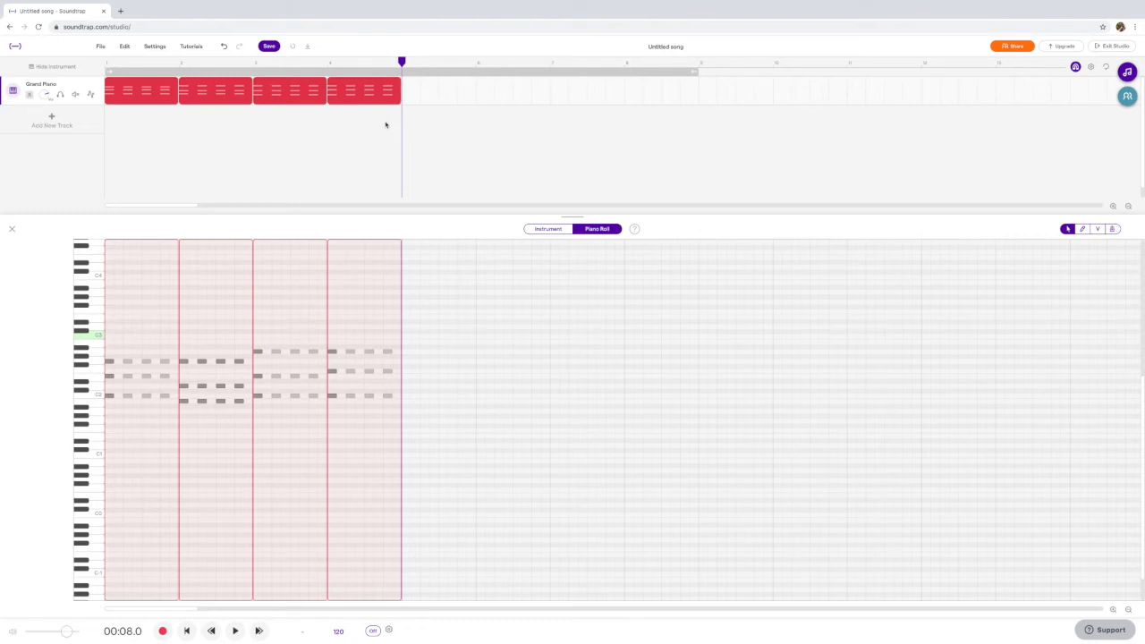
drag(383, 120, 363, 111)
mouse_move(377, 90)
mouse_down()
mouse_move(528, 91)
mouse_move(376, 91)
mouse_up()
drag(390, 129, 432, 96)
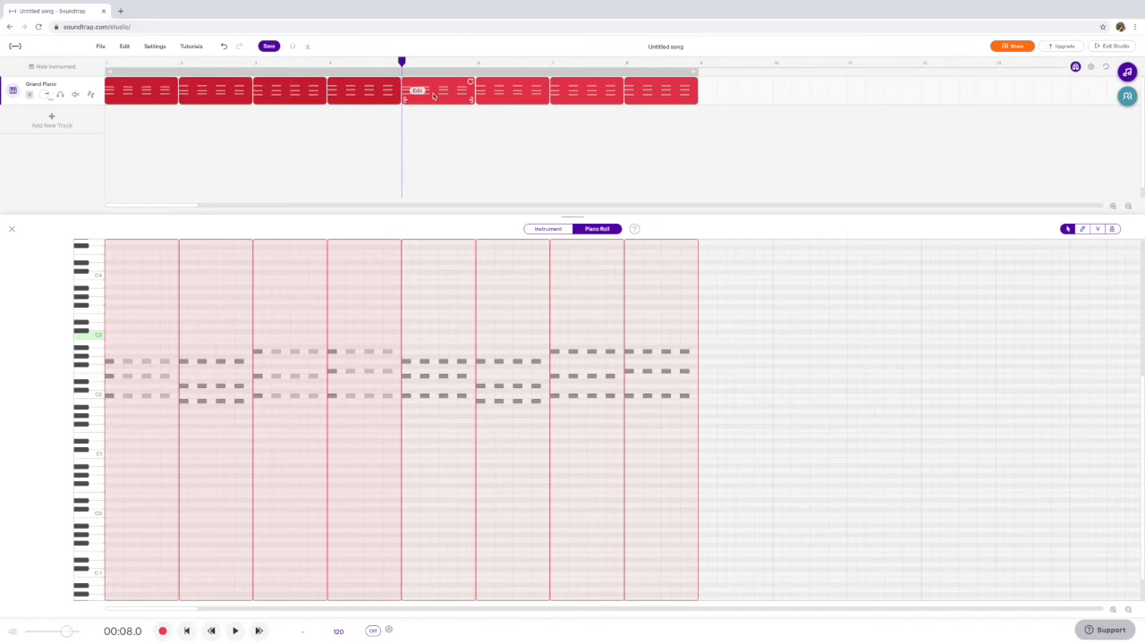
Play the duplicated regions from bar 5, then return the playhead to the start of the song.
key(space)
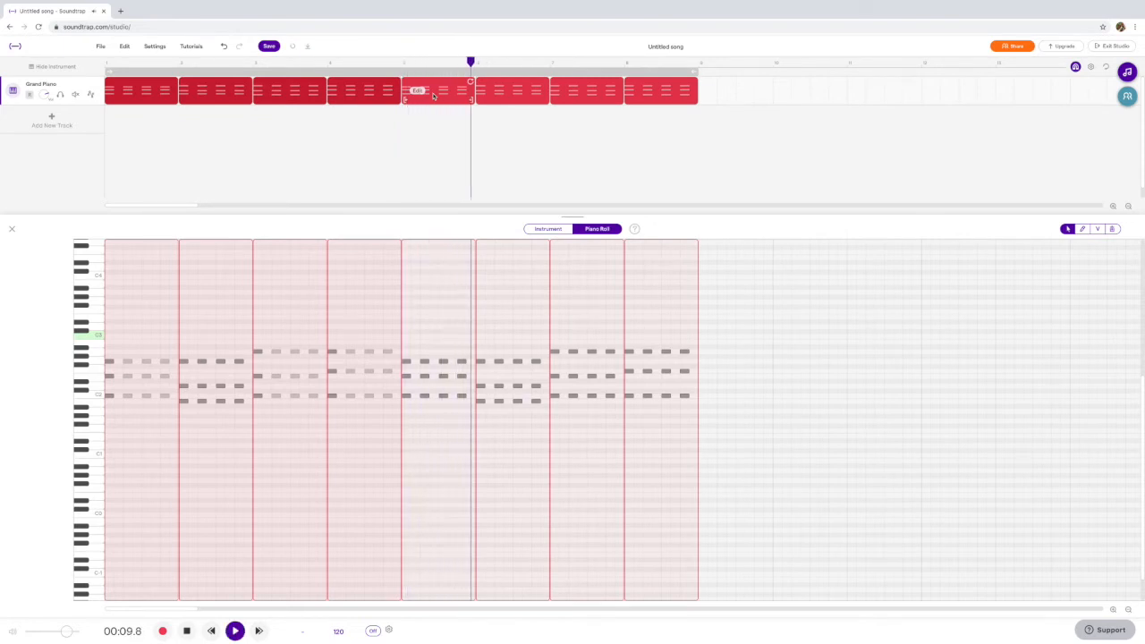
key(space)
key(Return)
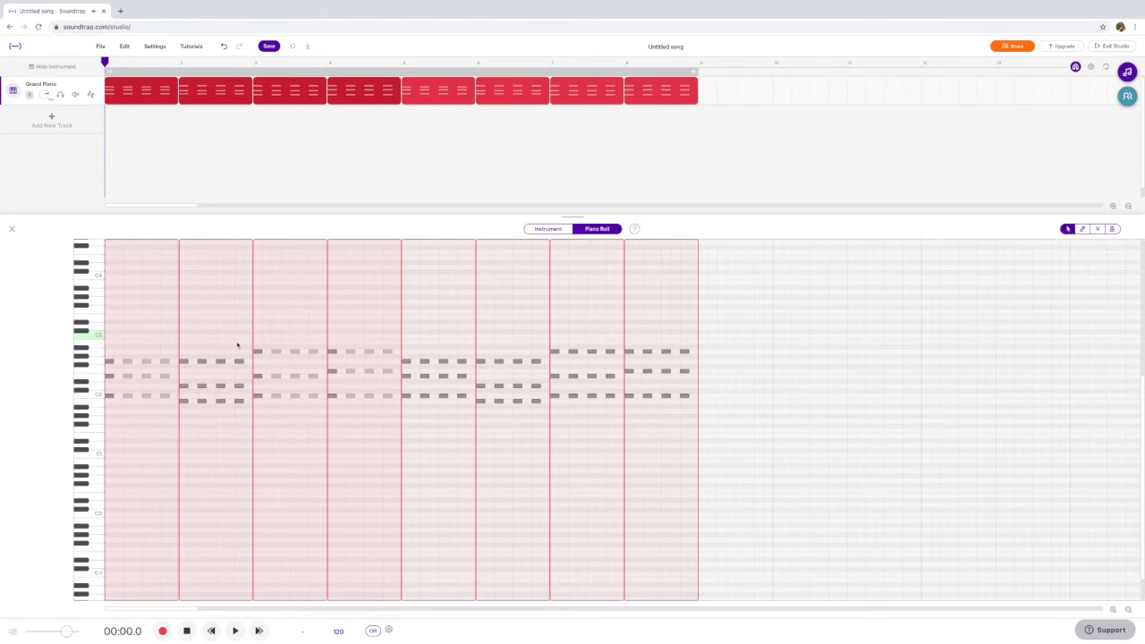
Lower the middle note of the chords on beats 1 and 2 of bar 1 from E2 to D2.
click(1113, 610)
click(1114, 610)
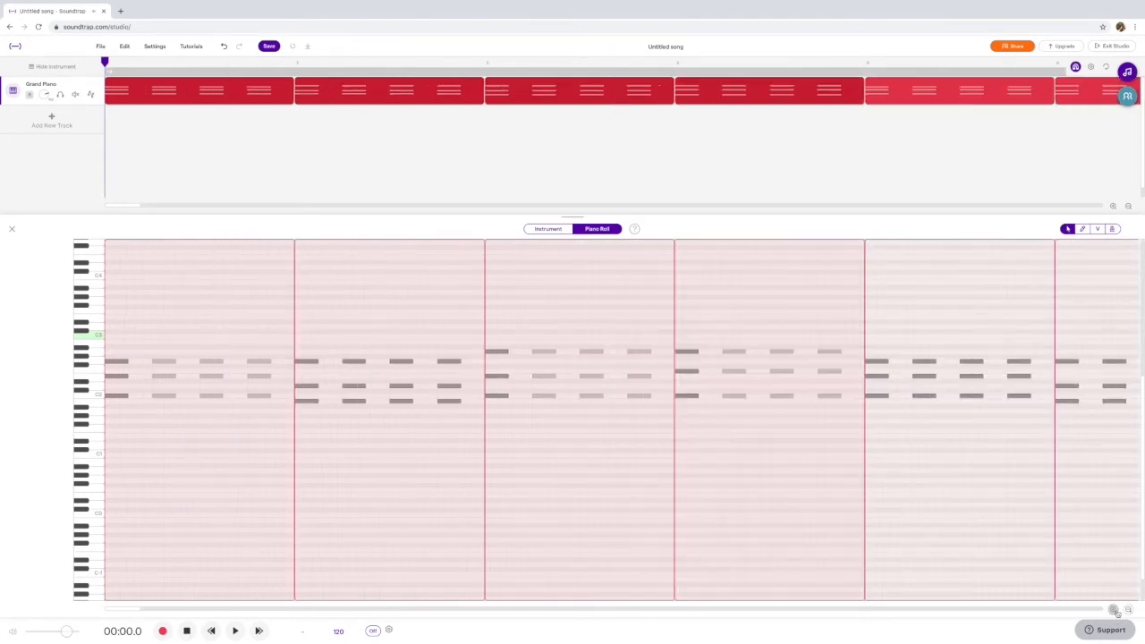
click(1113, 610)
click(1113, 610)
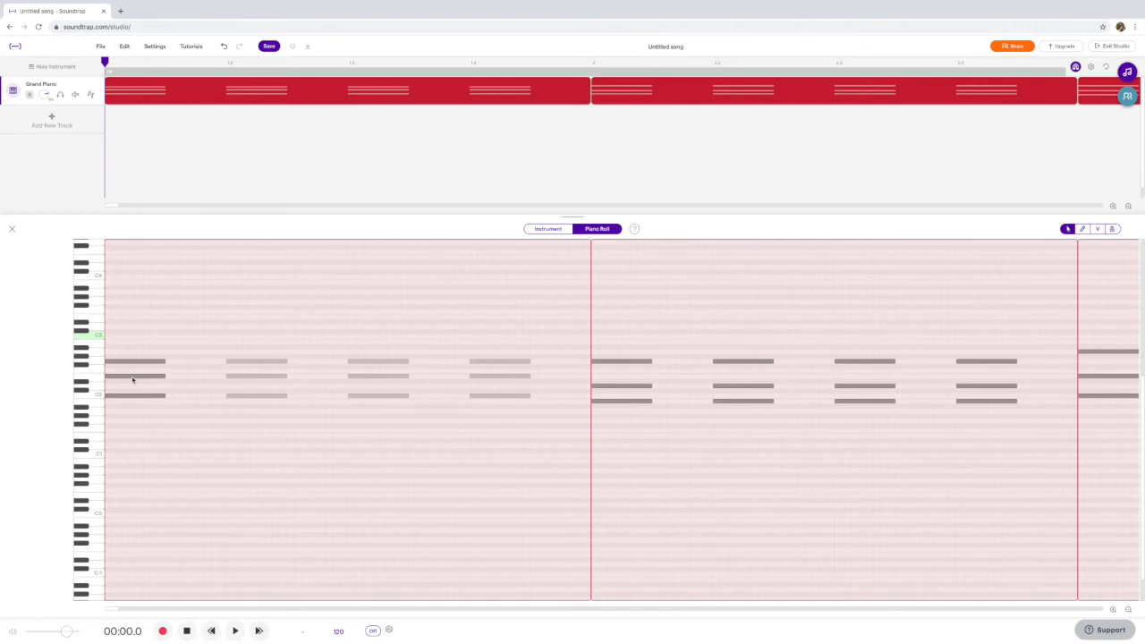
click(132, 376)
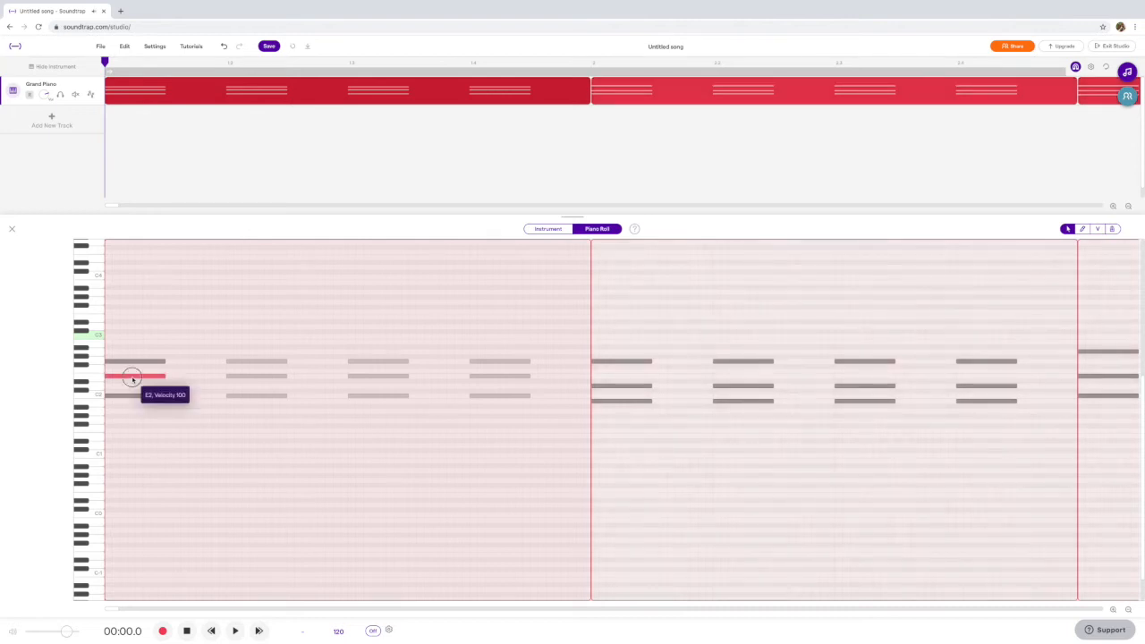
drag(132, 379, 132, 387)
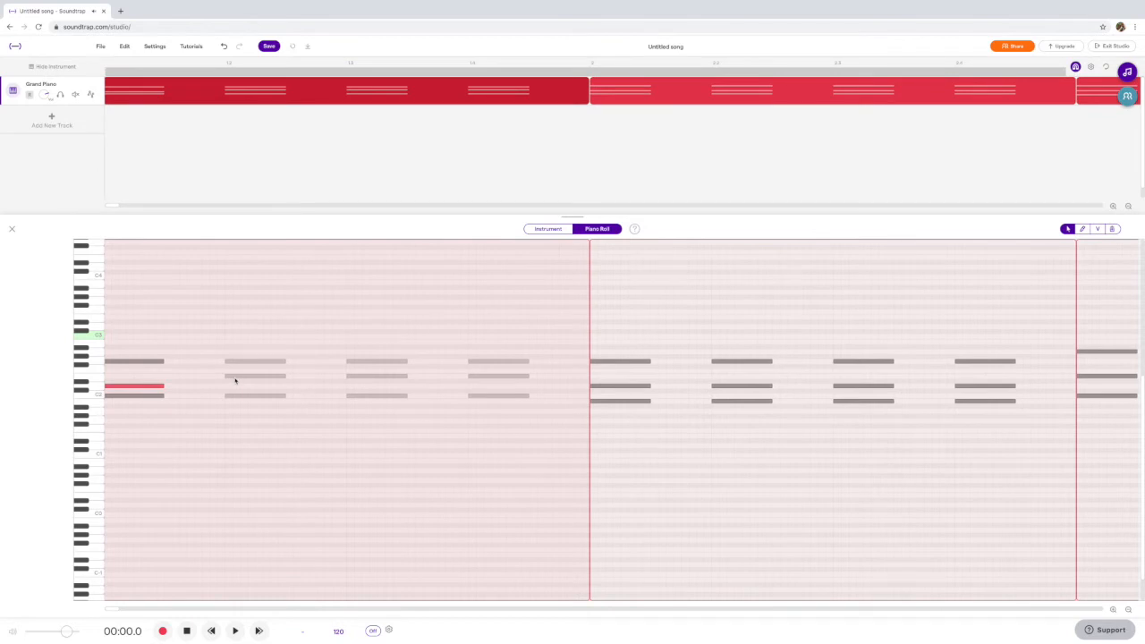
drag(235, 381, 235, 389)
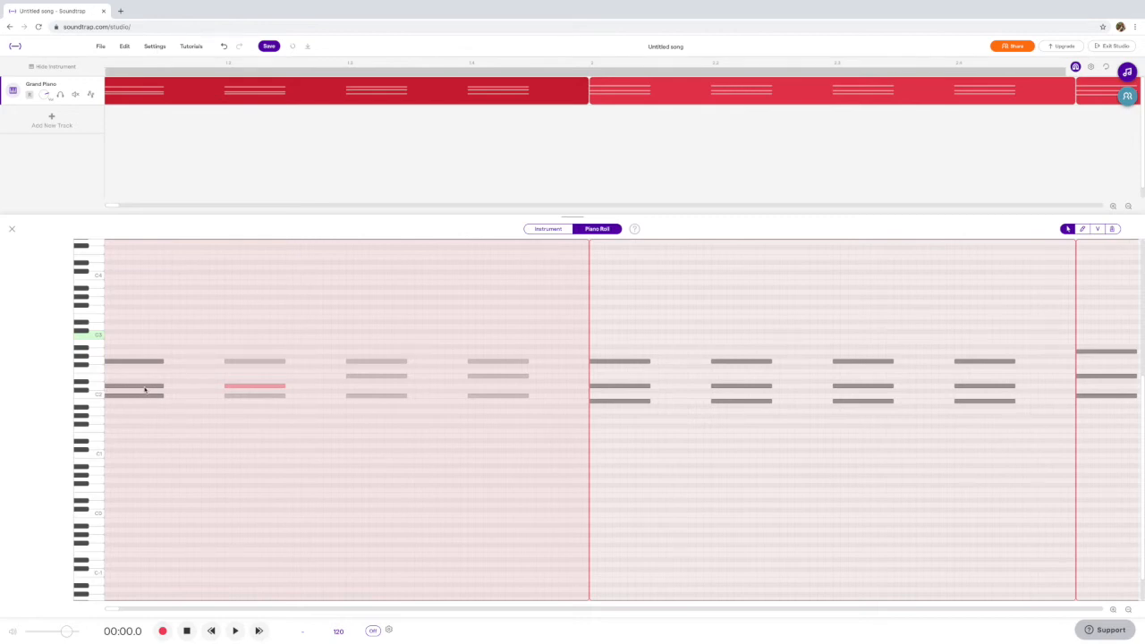
Play bar 1 from the start to hear the chords with D2 as the middle note.
click(145, 386)
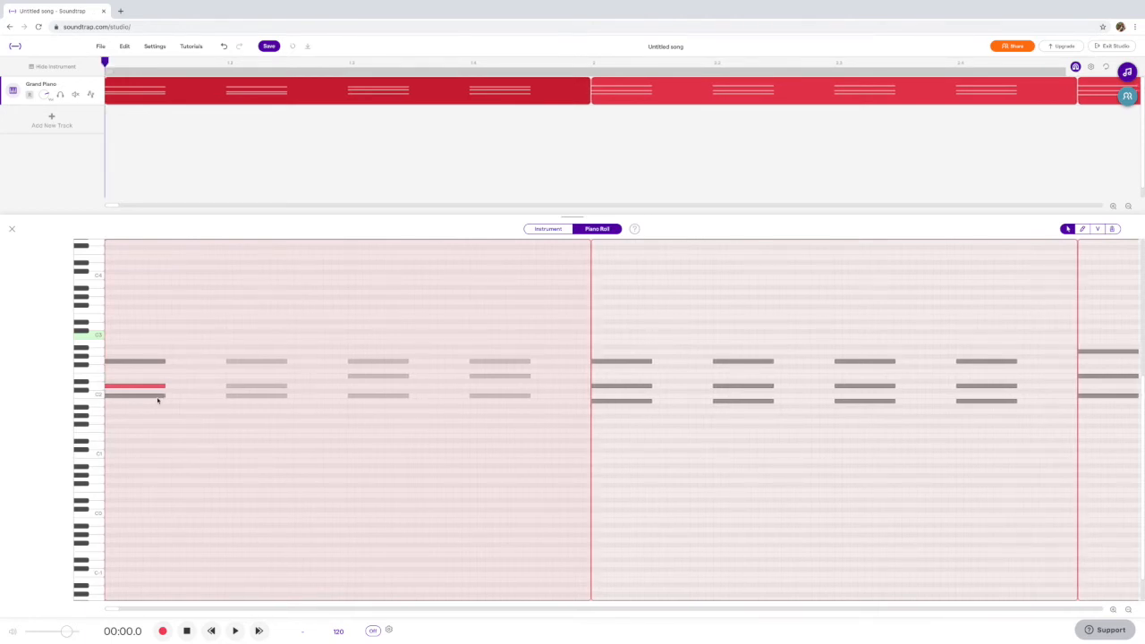
key(space)
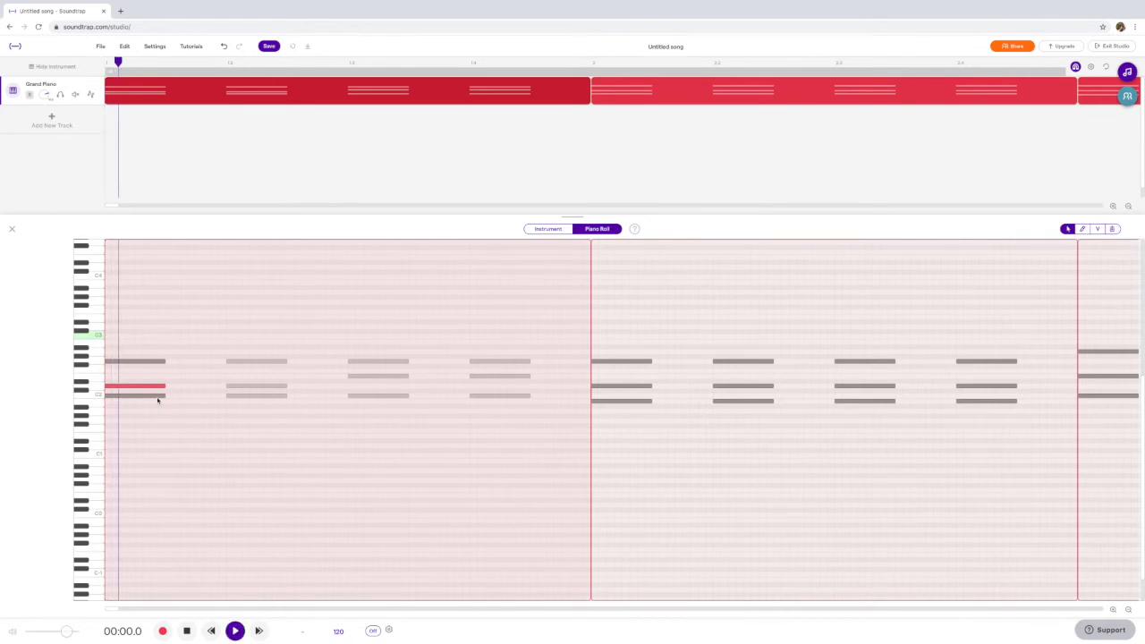
key(space)
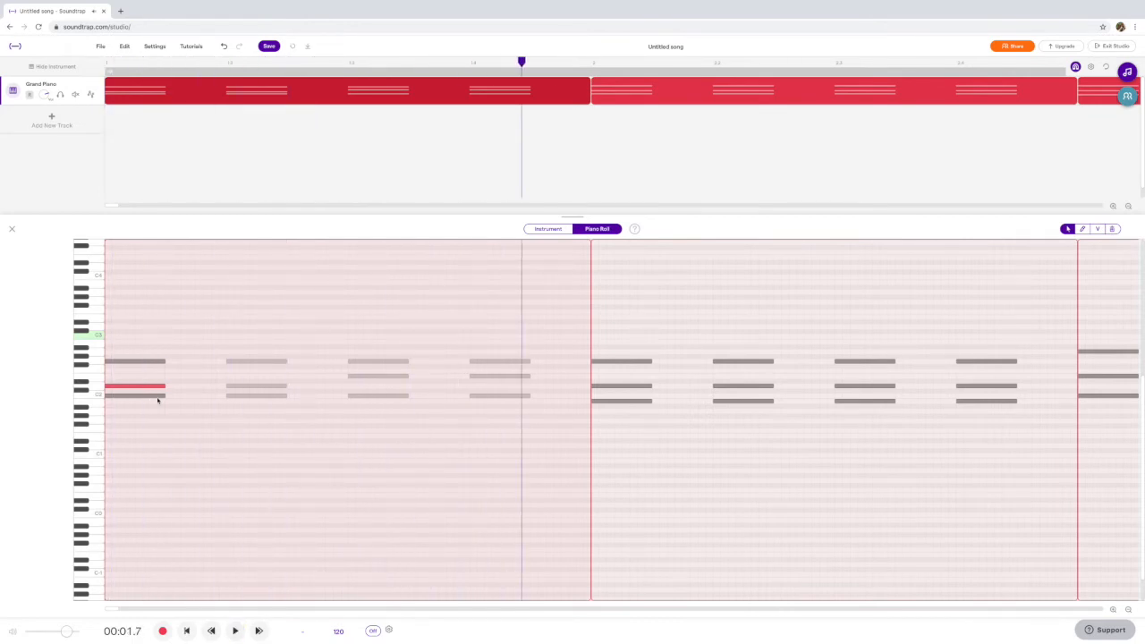
Raise the middle note of the chords on beats 1 and 2 of bar 1 to F2 and play the result.
click(154, 388)
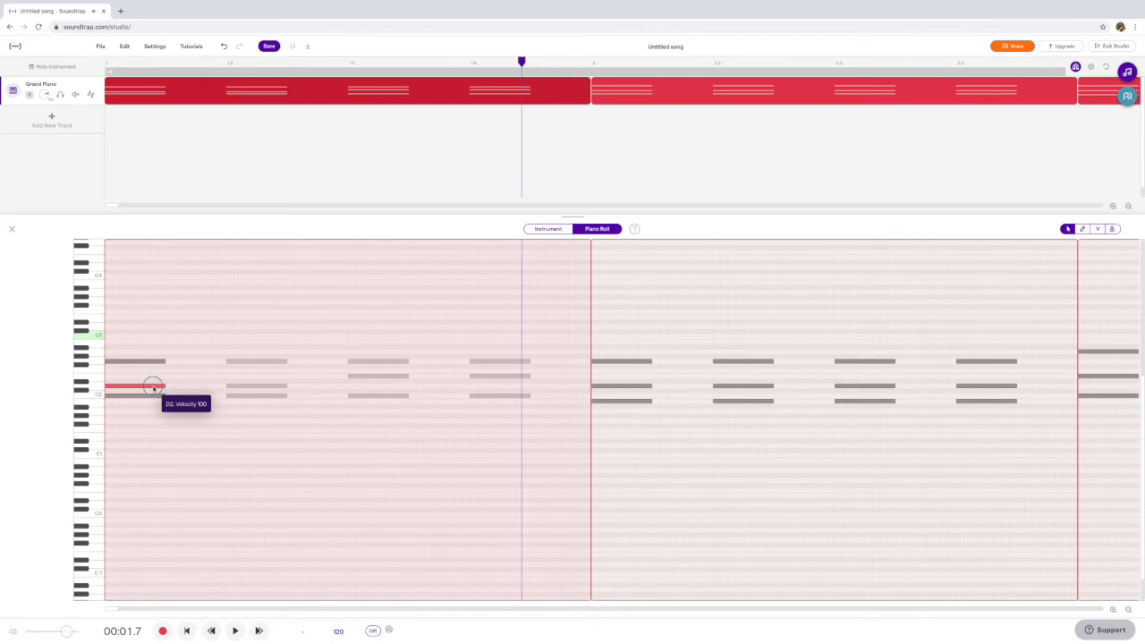
drag(154, 387, 154, 376)
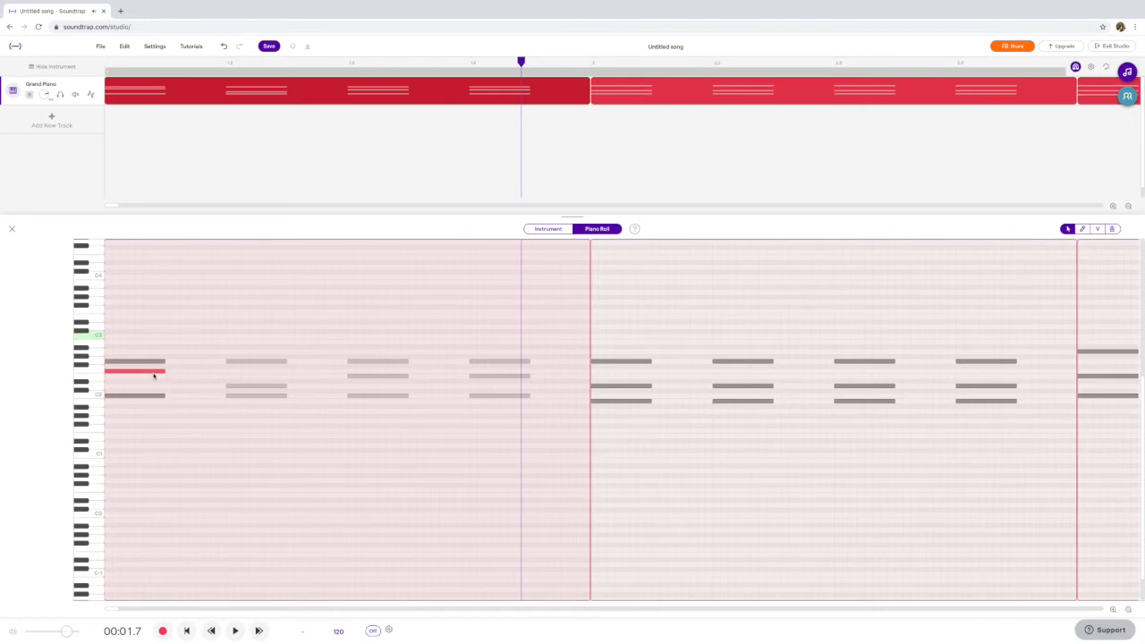
drag(242, 387, 243, 374)
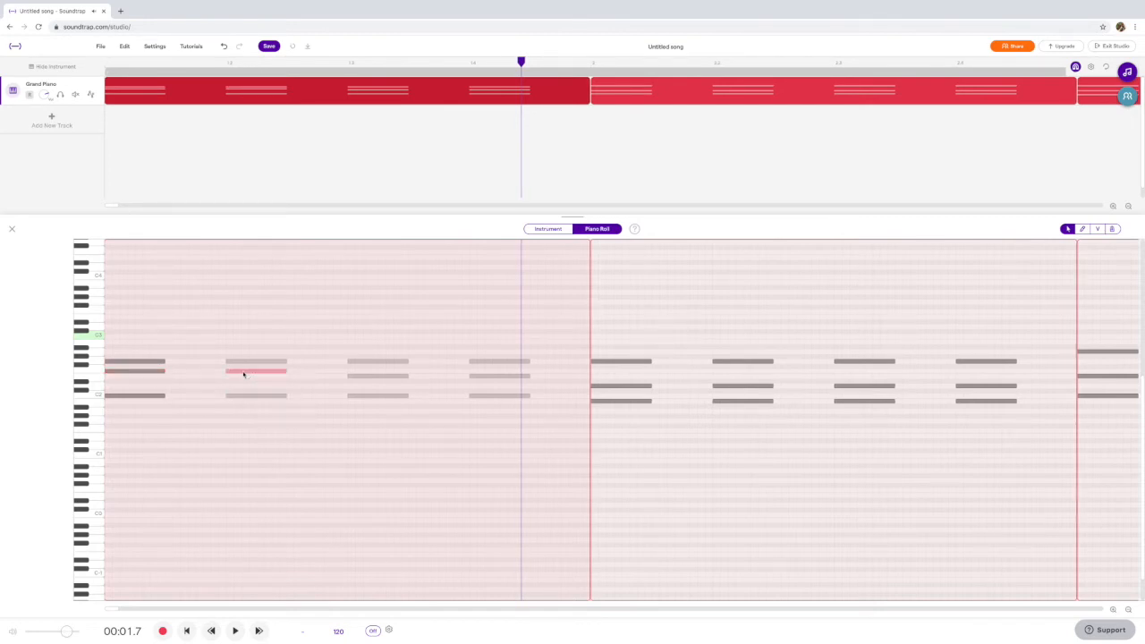
key(space)
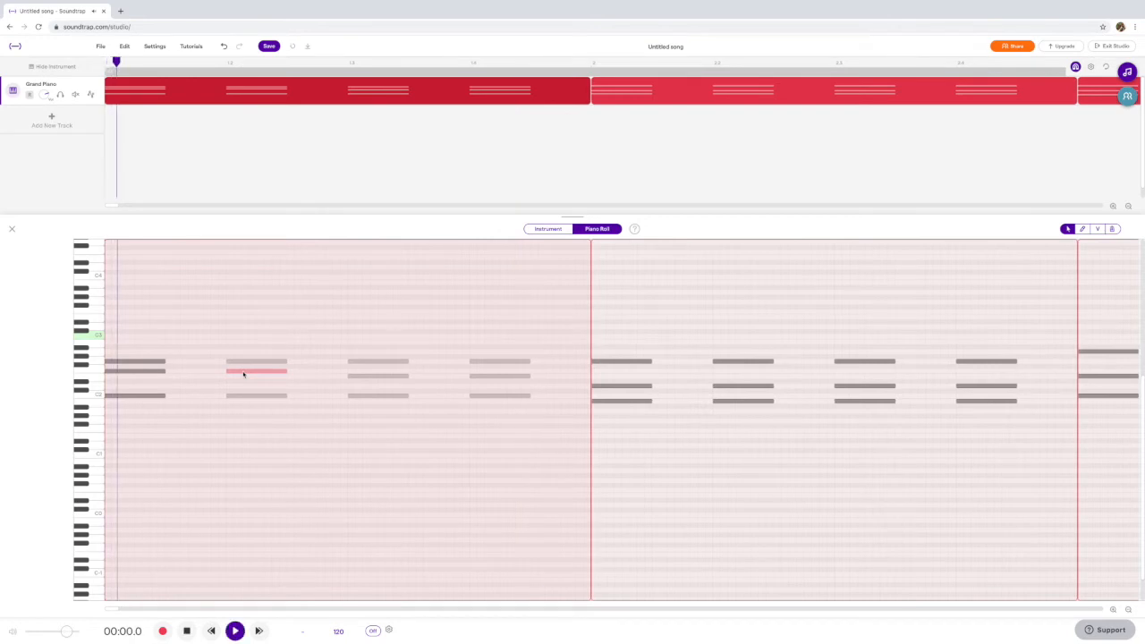
Play bar 1 from the start to hear the chords with F2 as the middle note.
key(space)
key(space)
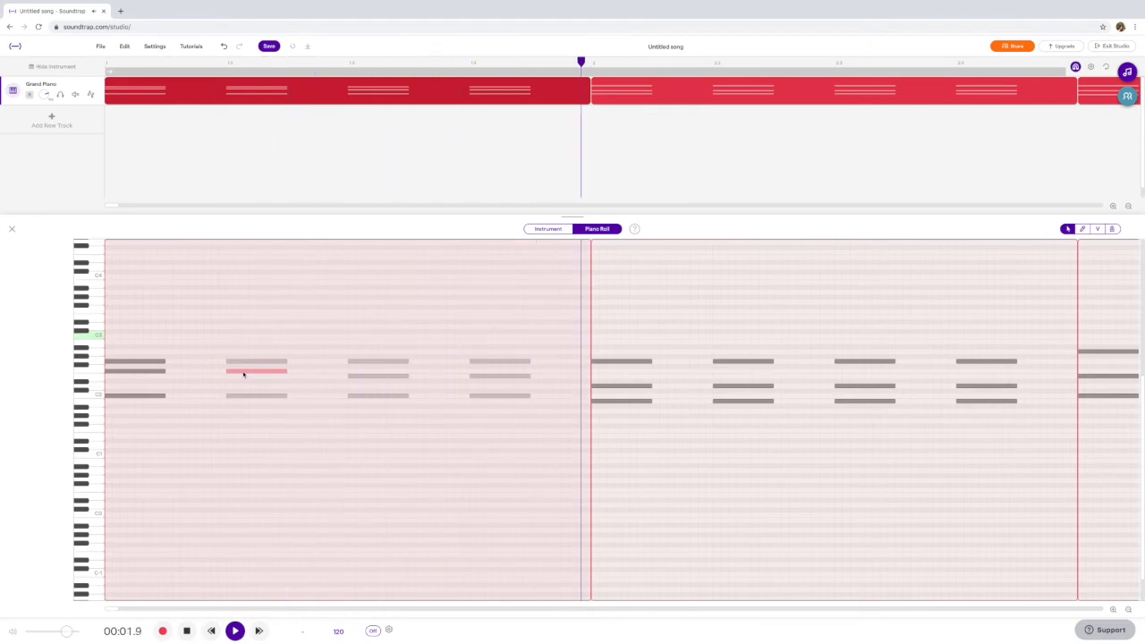
key(space)
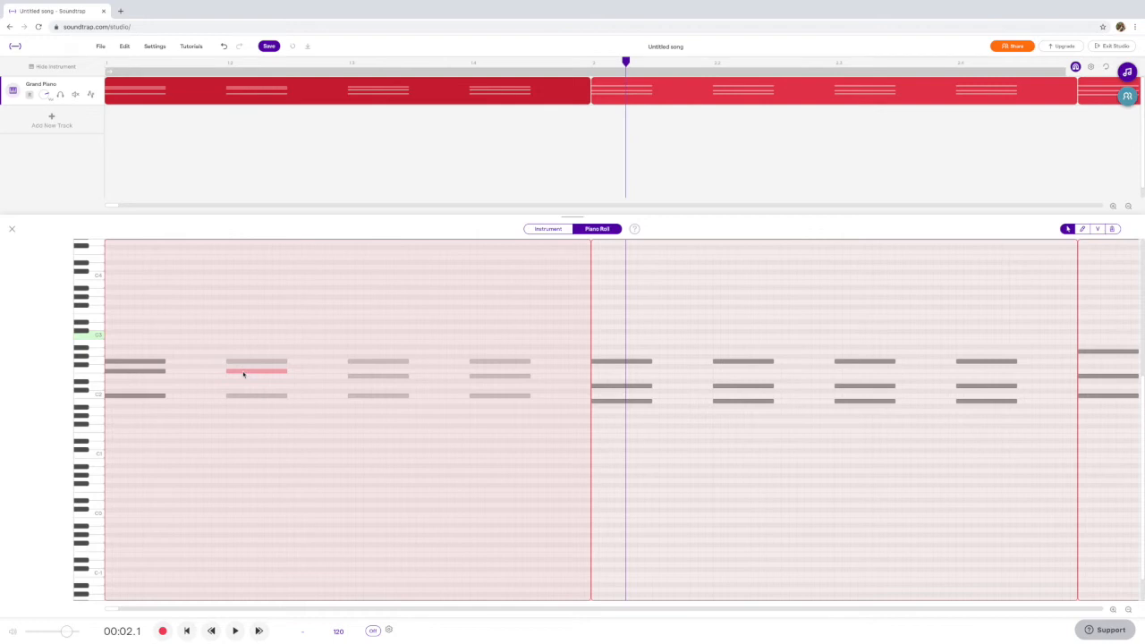
Lower the middle notes of the chords on beats 1 and 2 of bar 1 back to E2.
drag(154, 374, 154, 378)
drag(234, 376, 239, 380)
Sound the top, middle and bottom notes of the first chord in bar 2 one by one.
scroll(332, 381, right, 2)
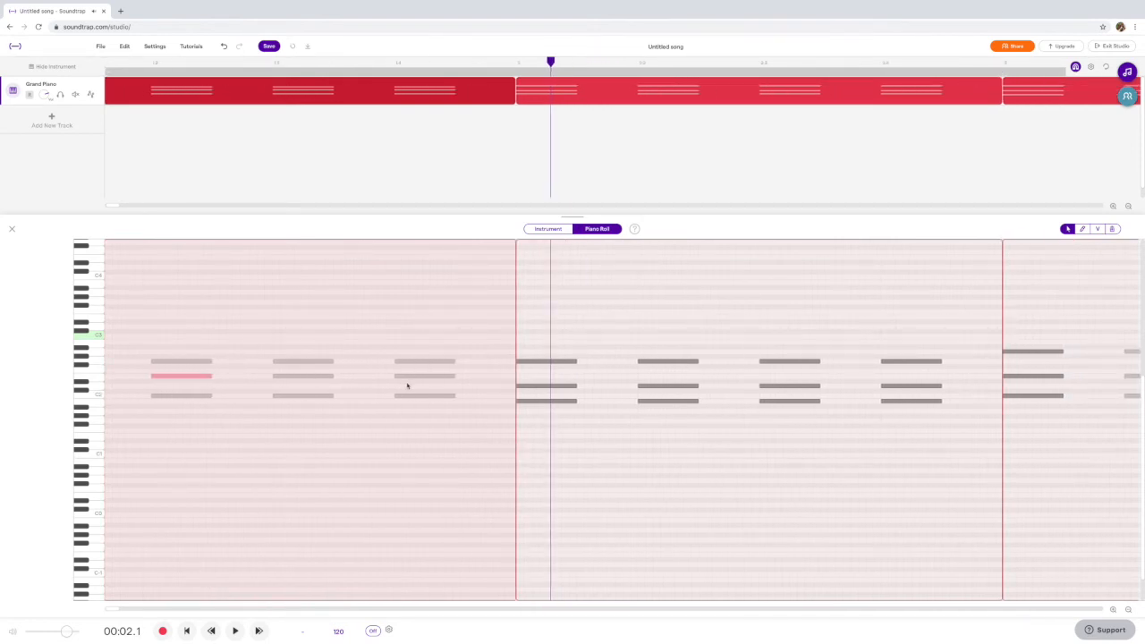
click(529, 361)
click(534, 386)
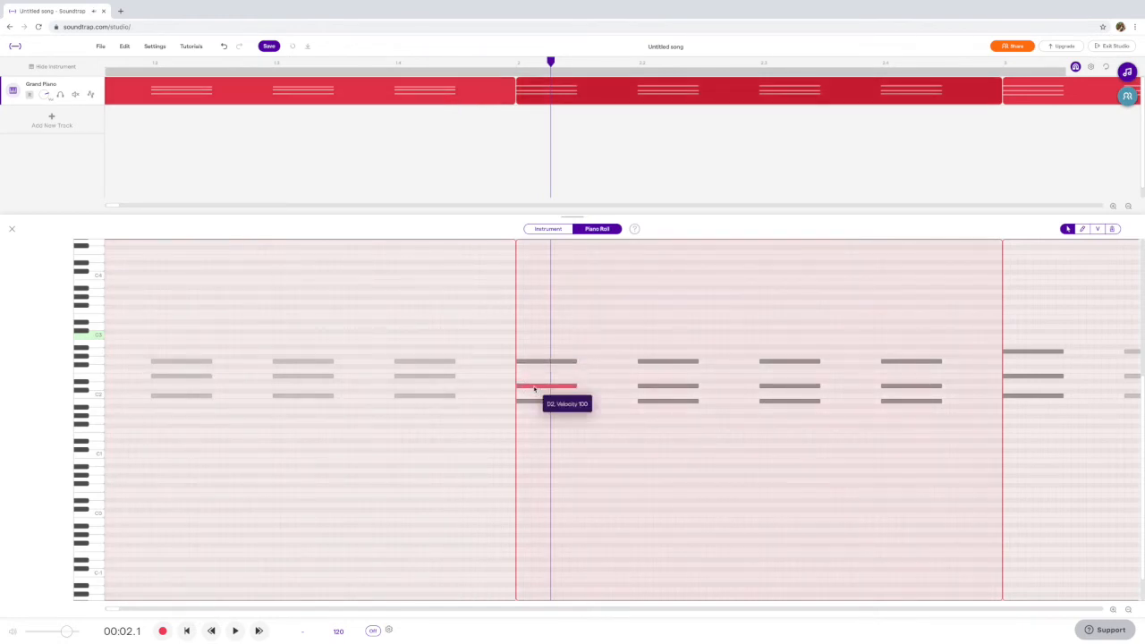
click(536, 401)
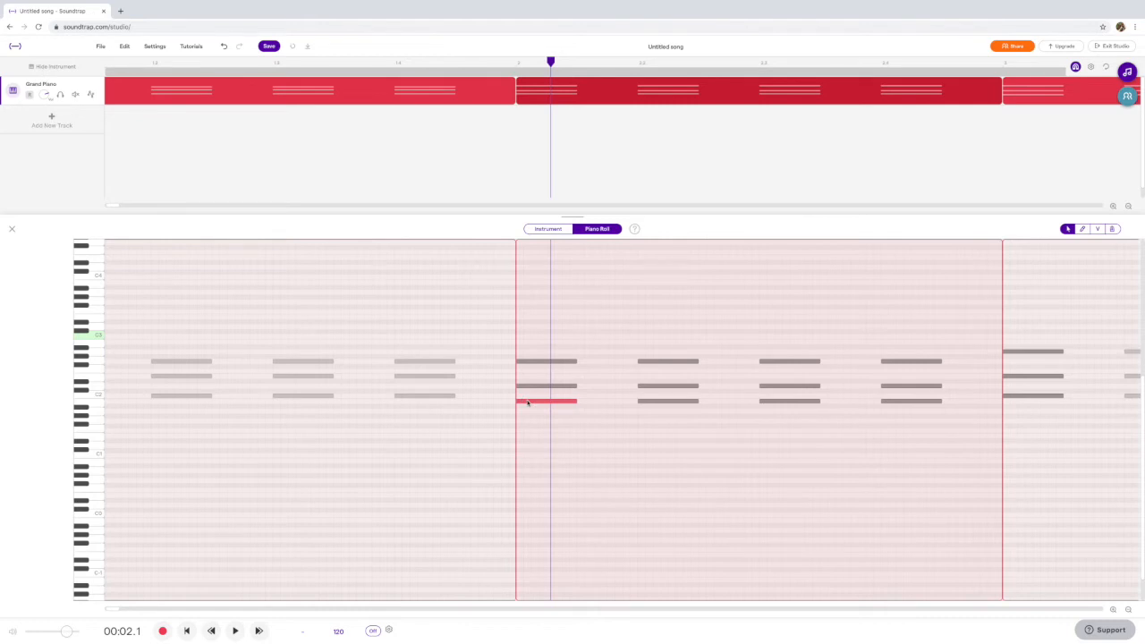
Duplicate the bar 3 and bar 4 regions twice at the end of the track, filling bars 9 to 12.
click(1127, 206)
click(1128, 205)
click(1127, 206)
click(1127, 206)
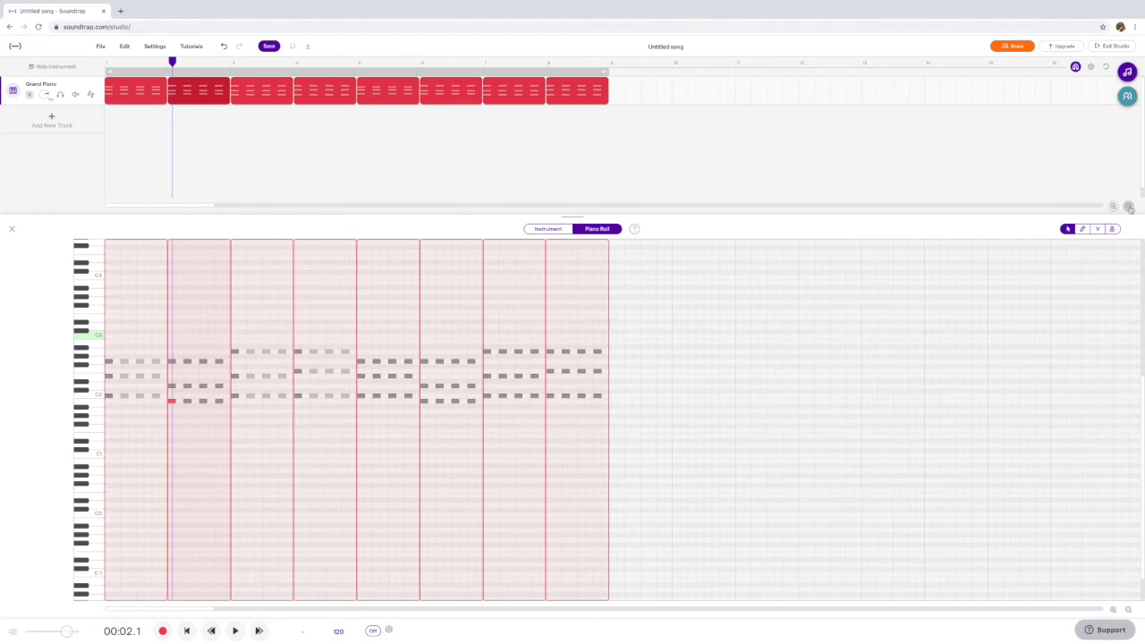
click(1127, 205)
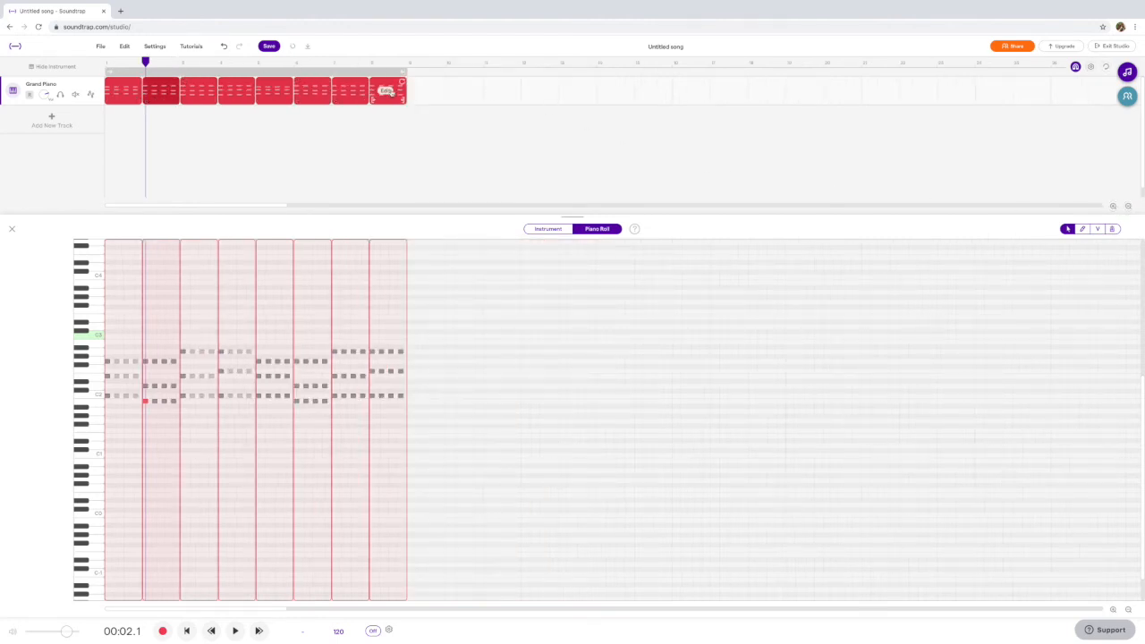
click(223, 128)
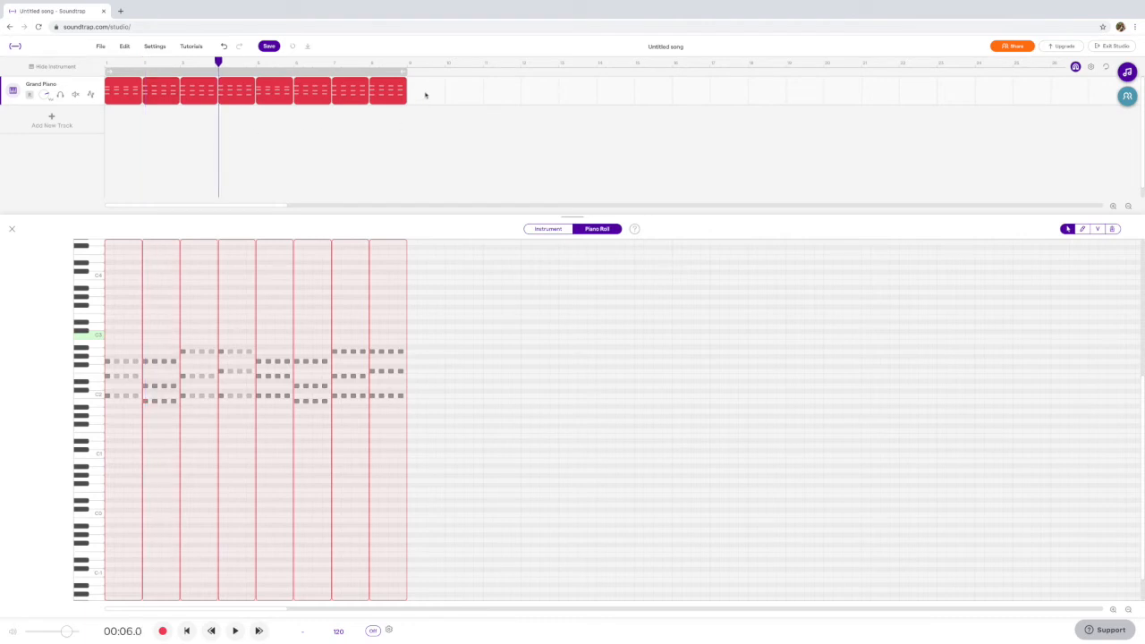
scroll(524, 92, right, 1)
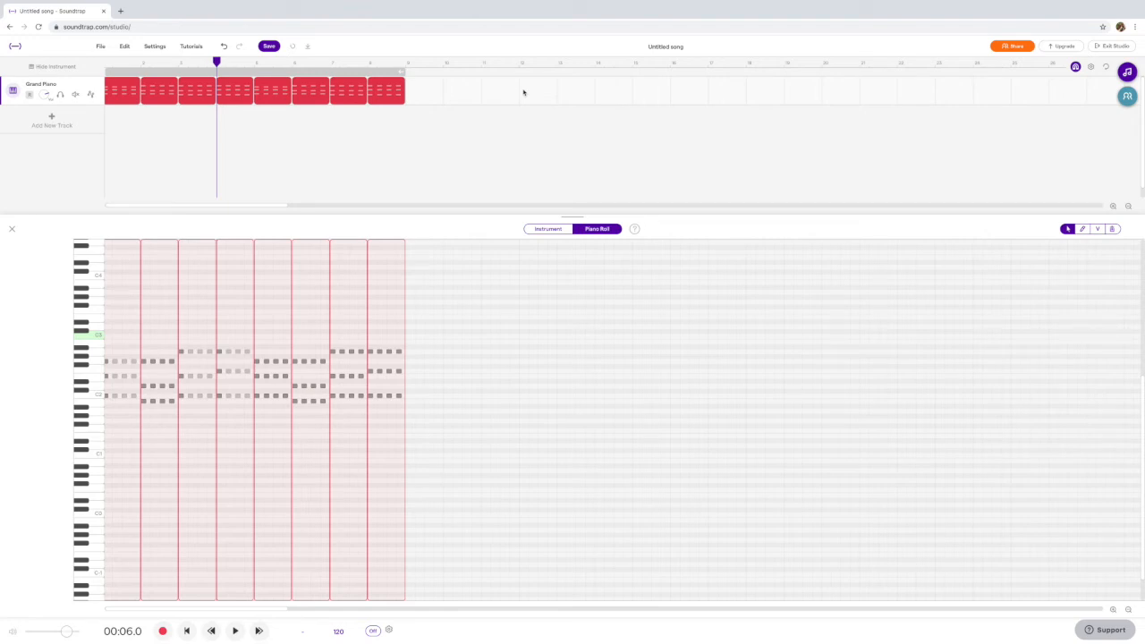
scroll(250, 92, left, 1)
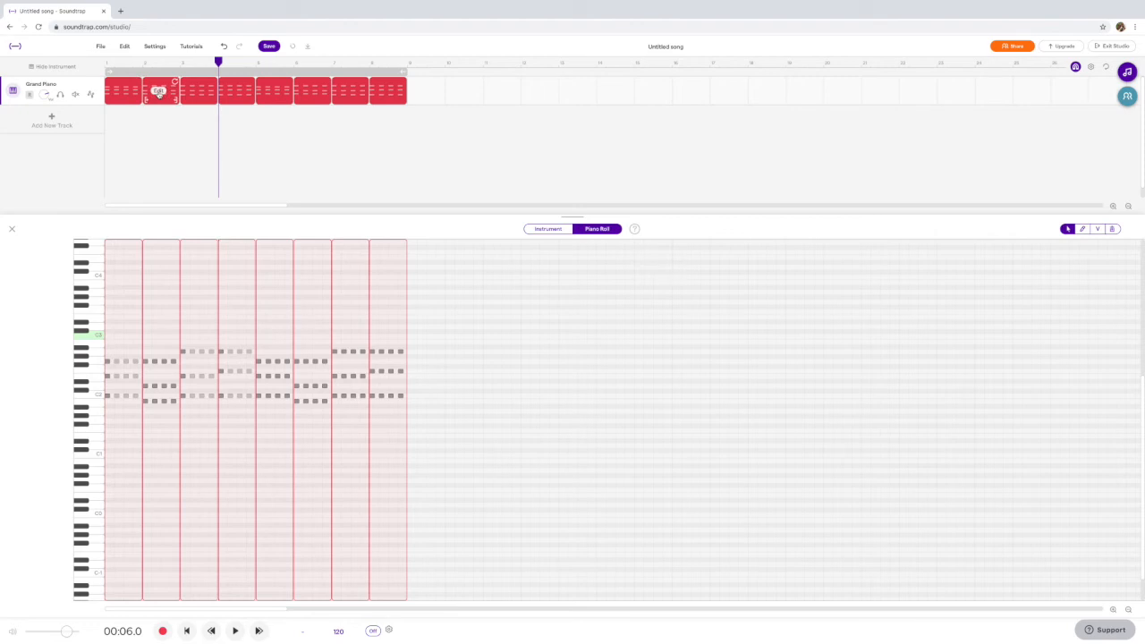
click(211, 88)
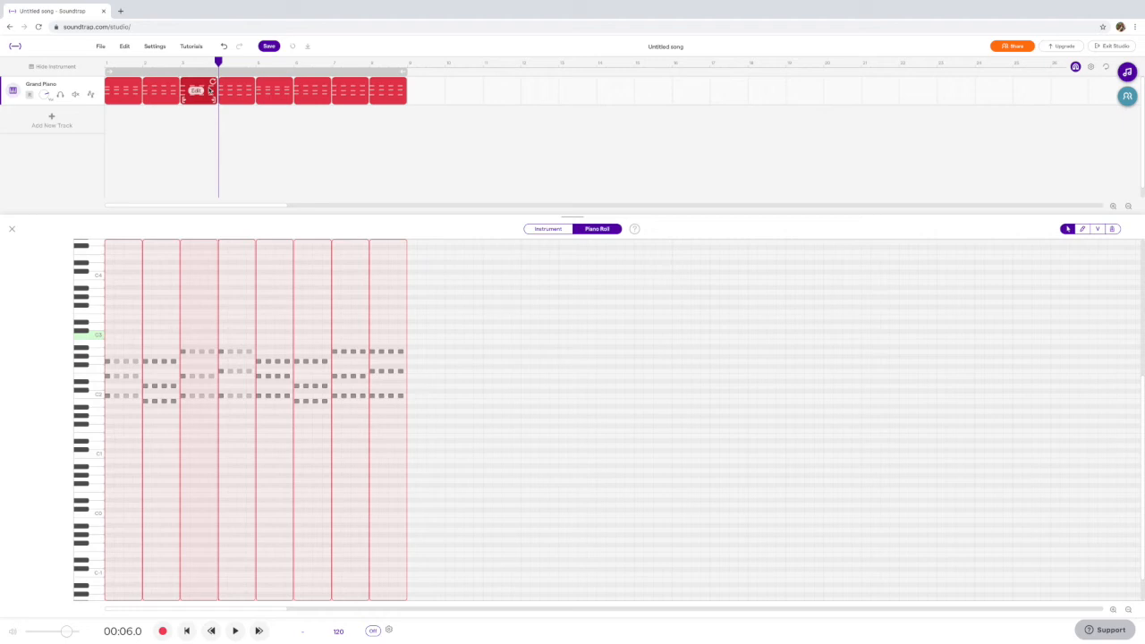
drag(210, 90, 438, 99)
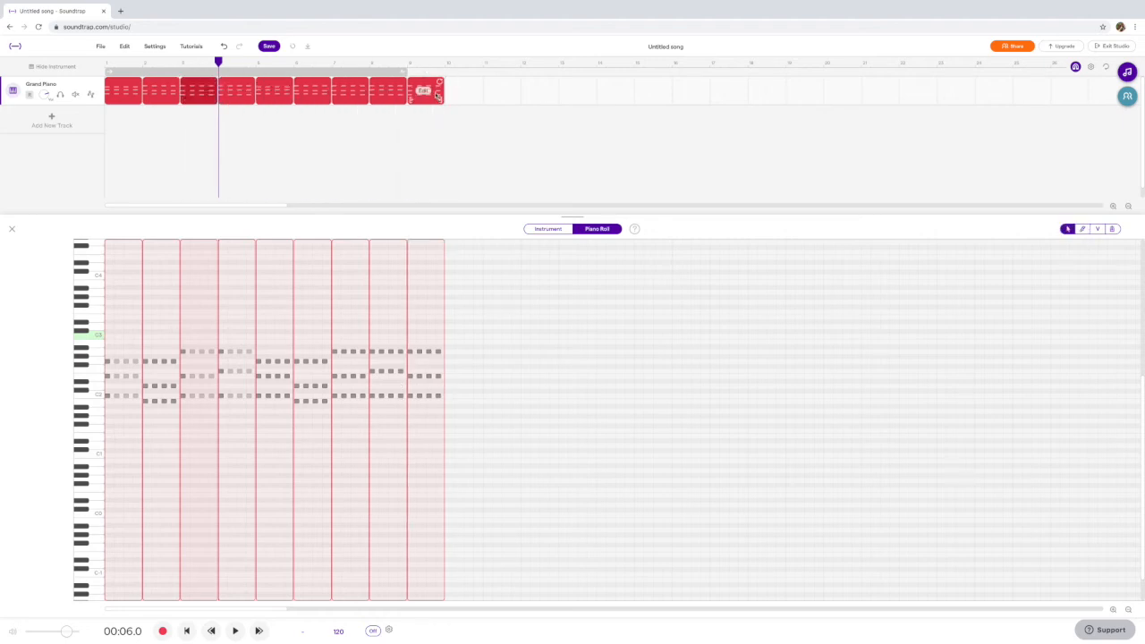
mouse_move(247, 87)
mouse_down()
mouse_move(509, 92)
mouse_move(473, 96)
mouse_move(460, 113)
mouse_move(424, 90)
mouse_move(506, 87)
mouse_up()
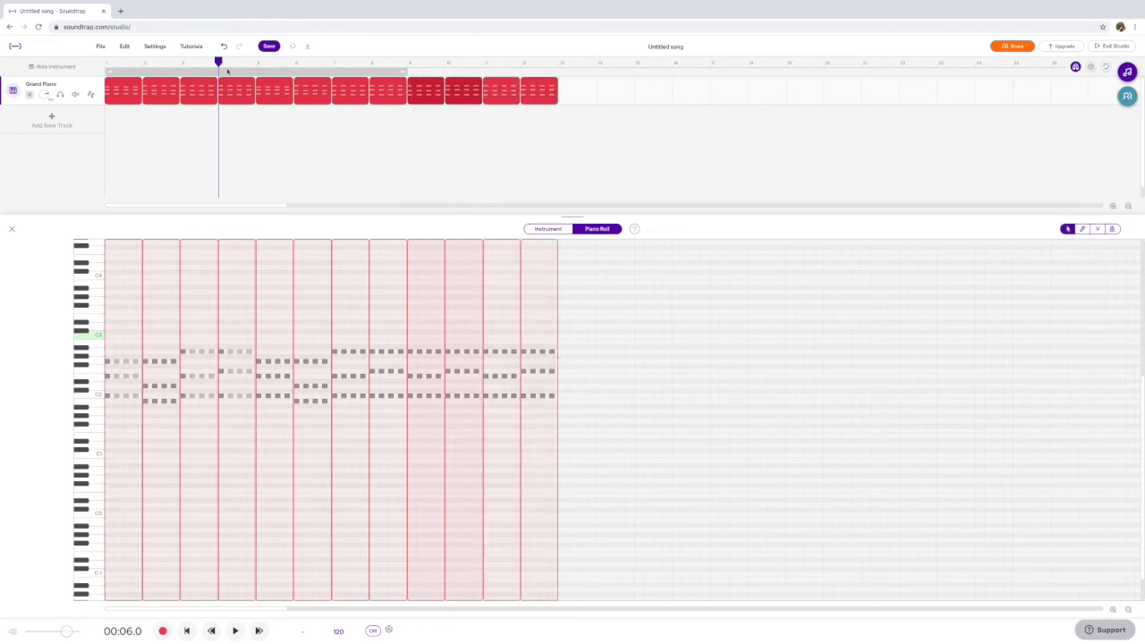
Play the song from the start through bar 12 to hear the added ending.
key(Return)
key(space)
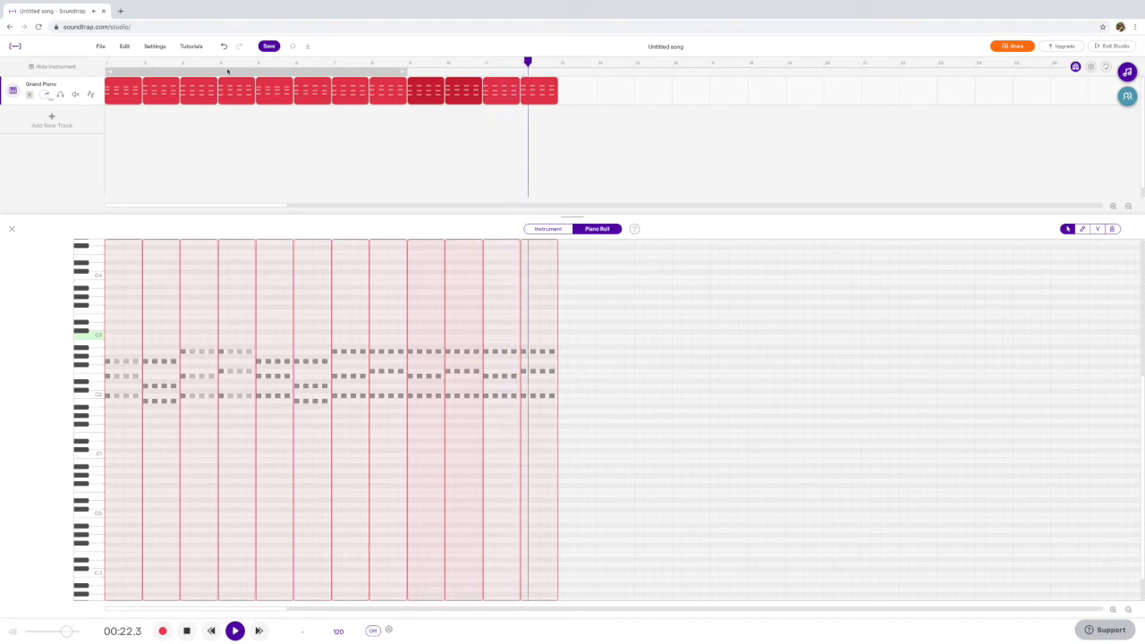
key(space)
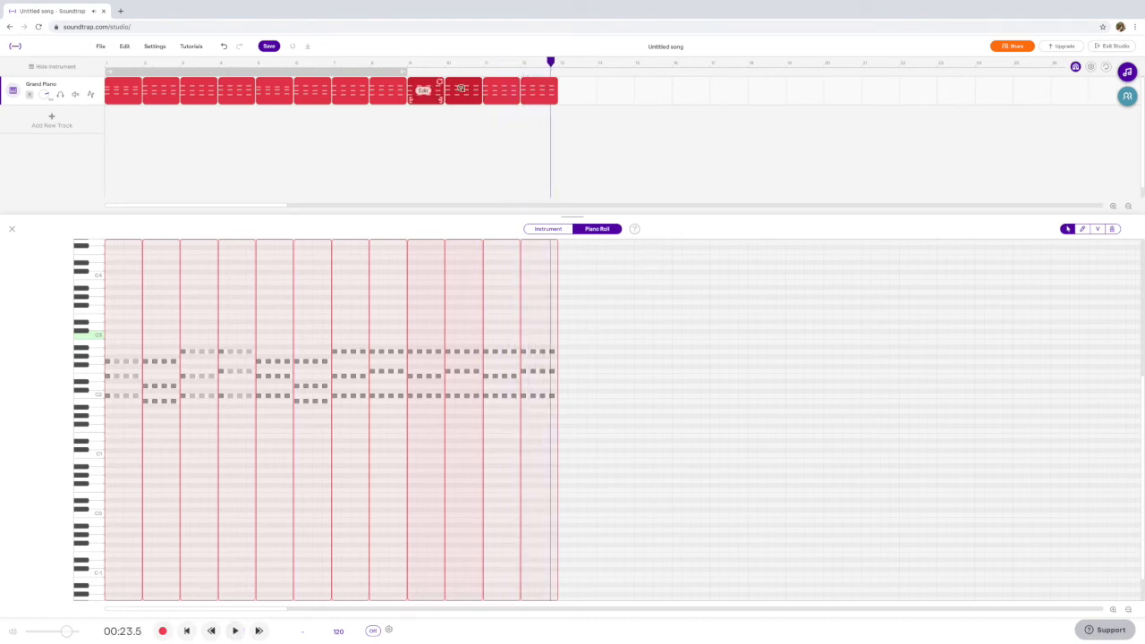
Delete the chords on beats 2, 3 and 4 of bar 12 and stretch the remaining chord across the whole bar.
click(541, 86)
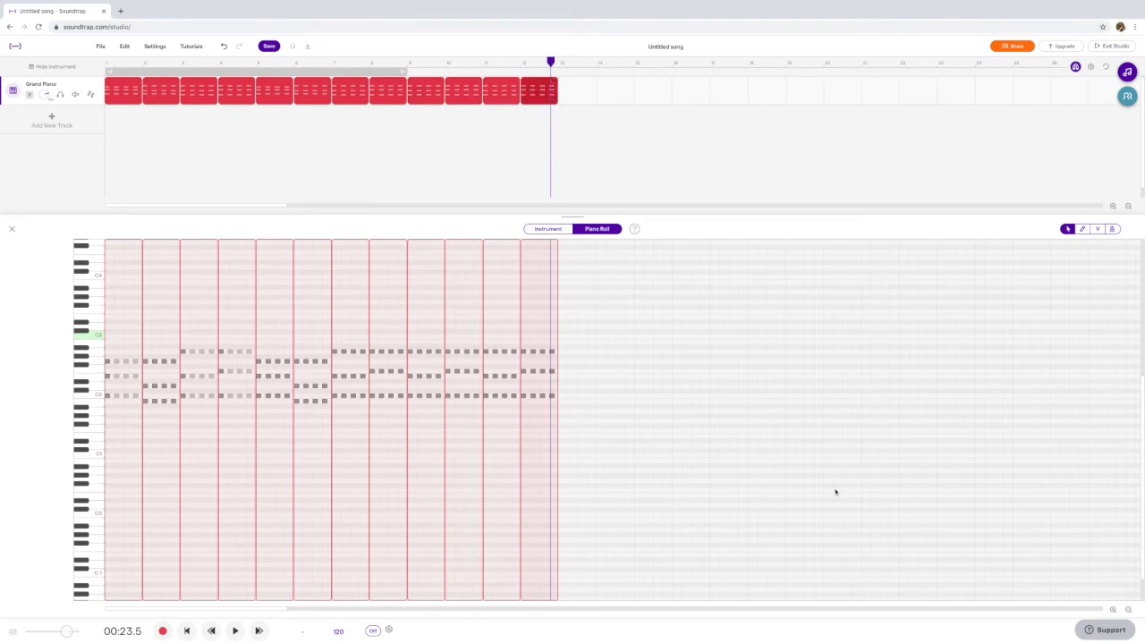
click(608, 105)
click(521, 62)
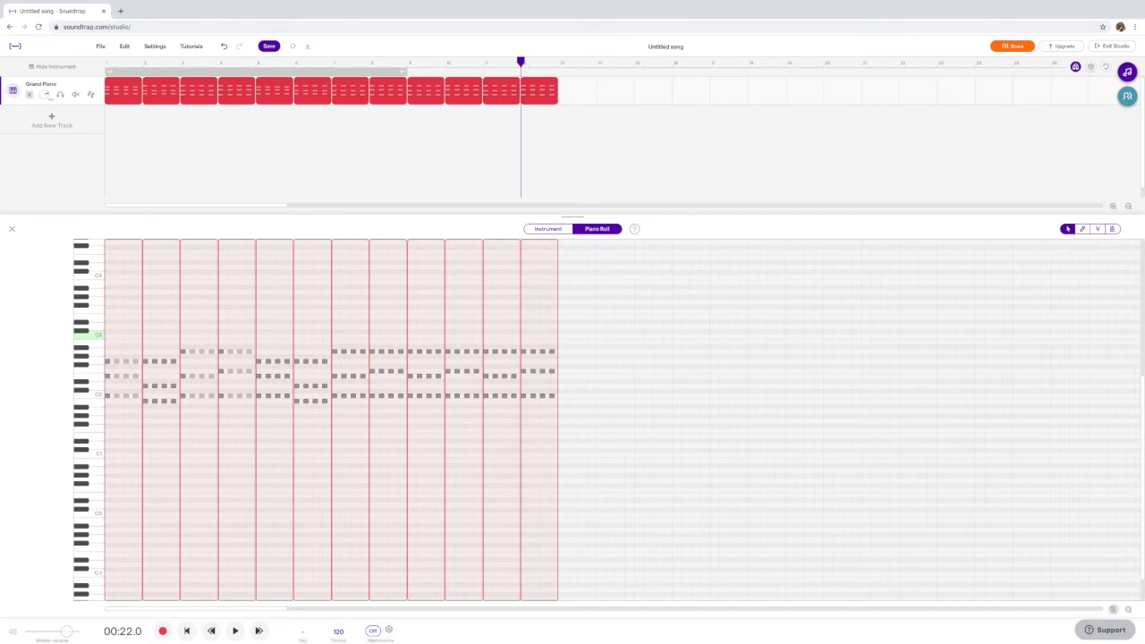
click(1113, 609)
click(1113, 610)
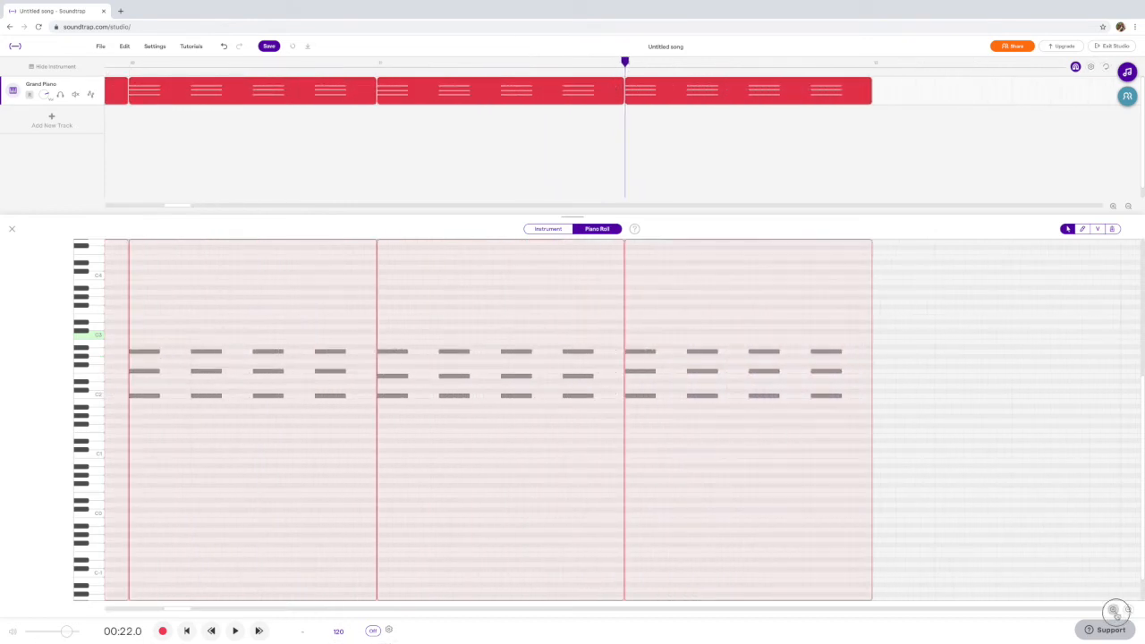
click(1114, 610)
drag(731, 334, 978, 417)
key(Delete)
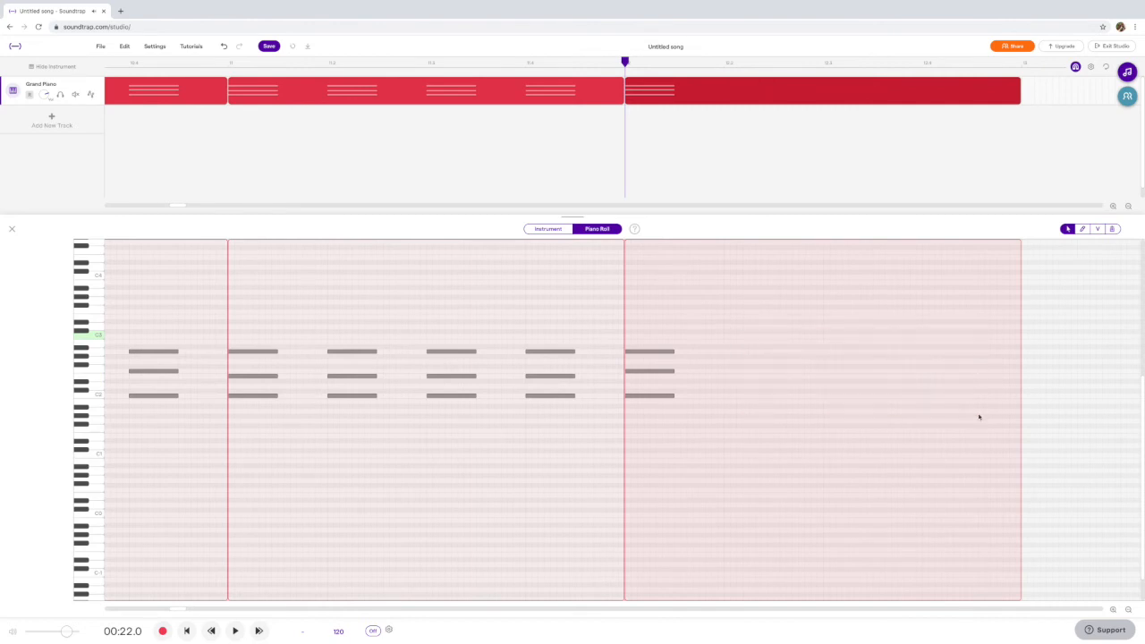
click(671, 353)
drag(667, 416, 1020, 353)
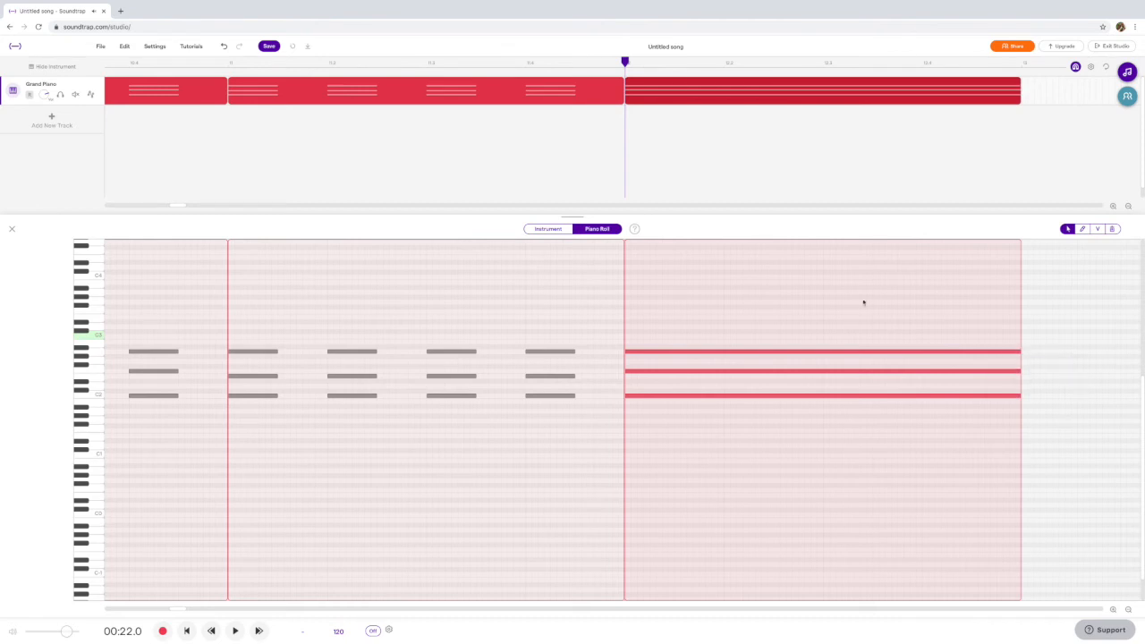
Play the ending from bar 9 to the end of bar 12 to hear the sustained last chord.
click(1127, 206)
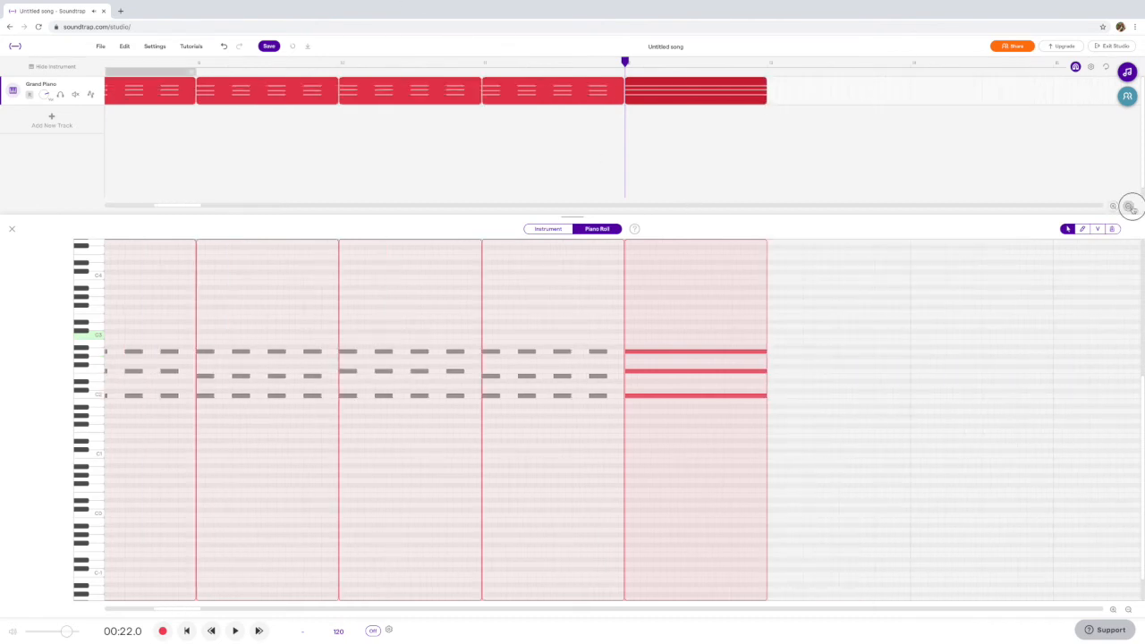
click(1127, 206)
click(1127, 206)
click(253, 63)
key(space)
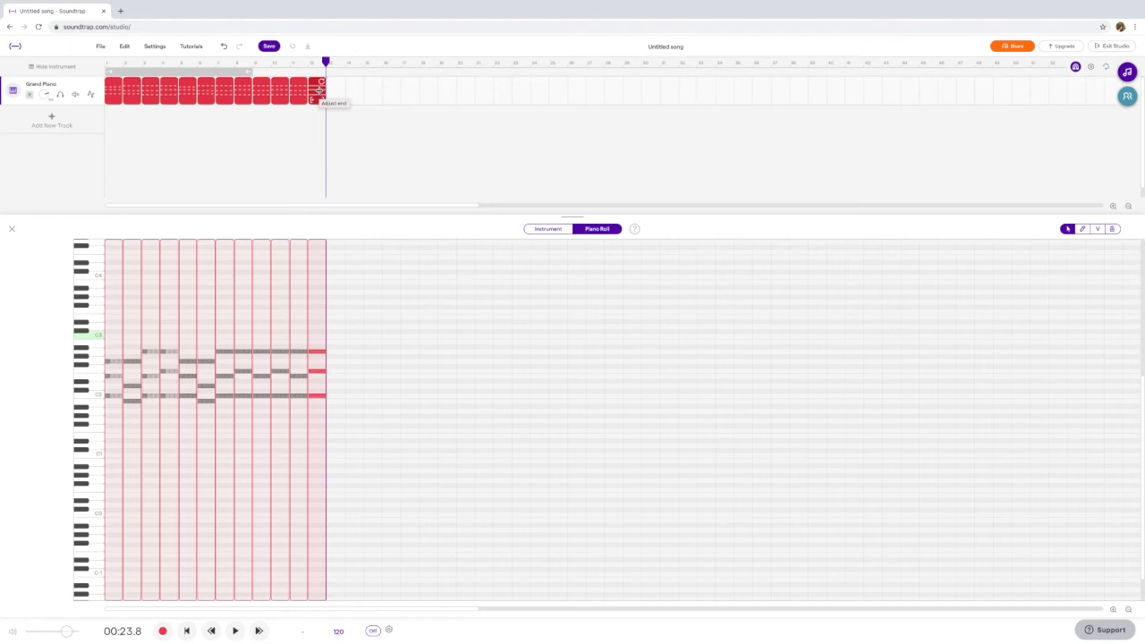
Copy the bar 11 region to bar 16, separate from the rest of the song.
click(290, 63)
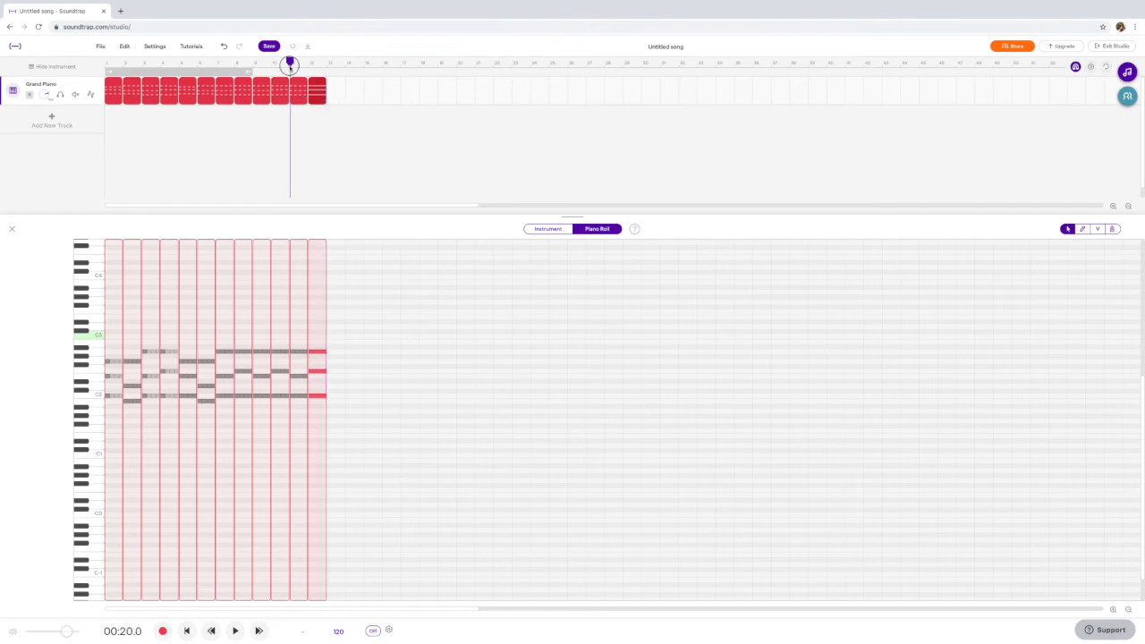
click(299, 92)
drag(300, 92, 390, 90)
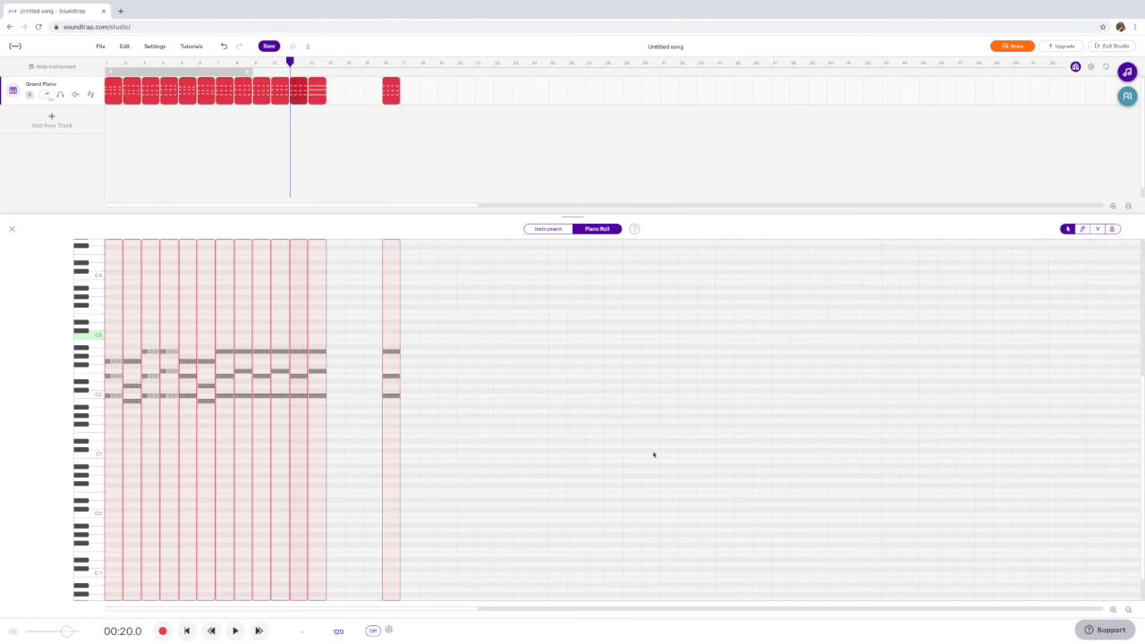
Shorten the three notes of the beat 1 chord in bar 16 to about a third of their length.
click(1112, 609)
click(1112, 609)
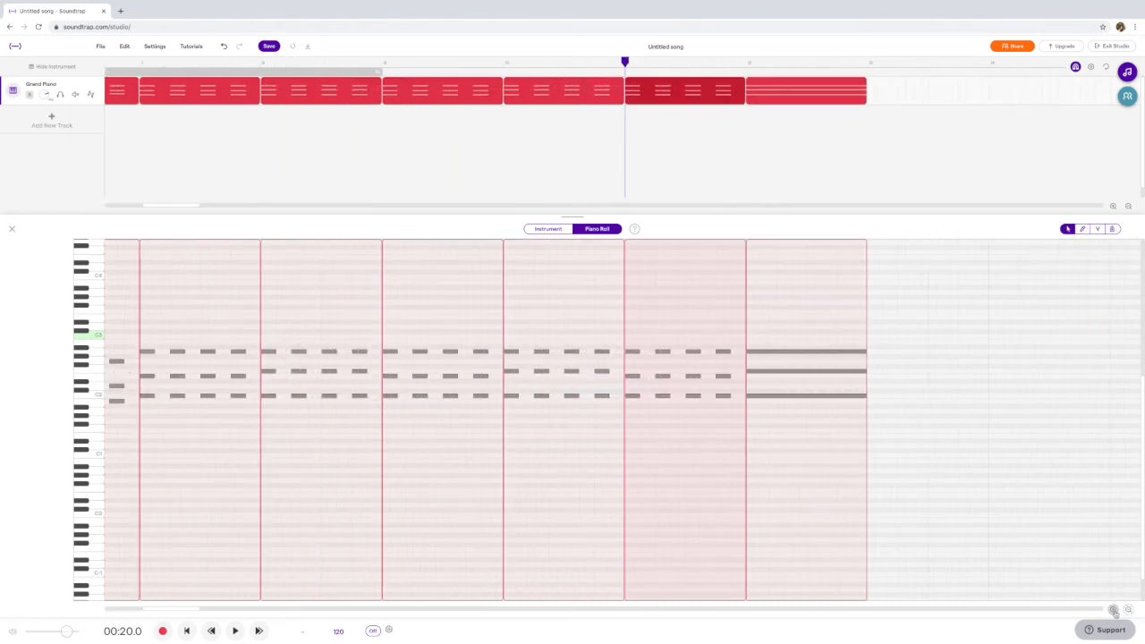
click(1112, 609)
click(1113, 609)
scroll(863, 599, right, 1)
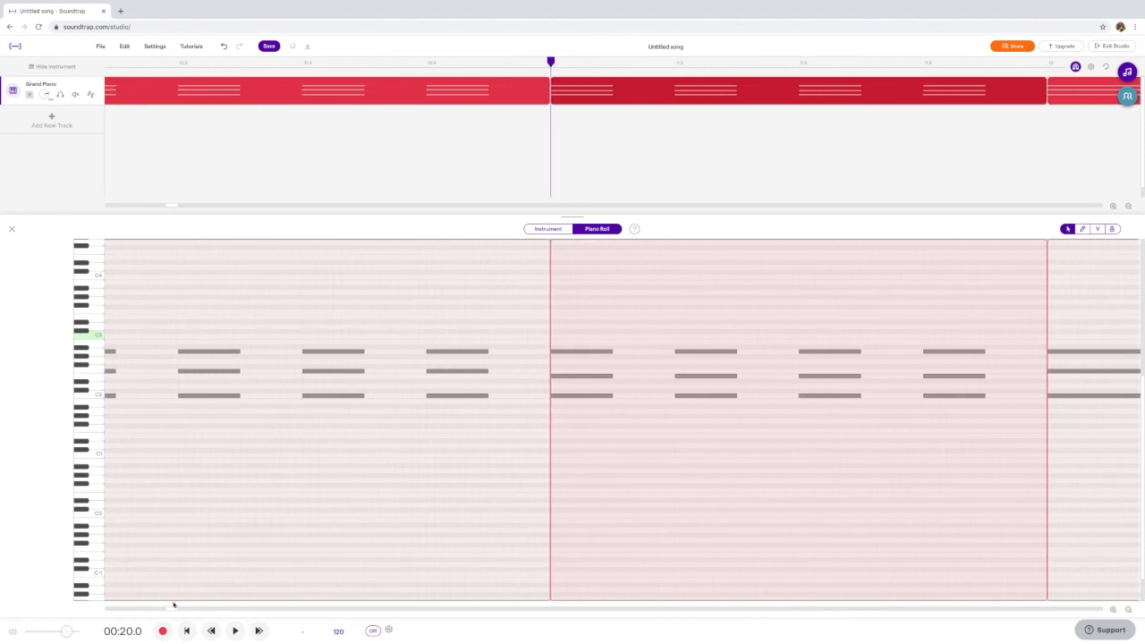
drag(176, 608, 211, 611)
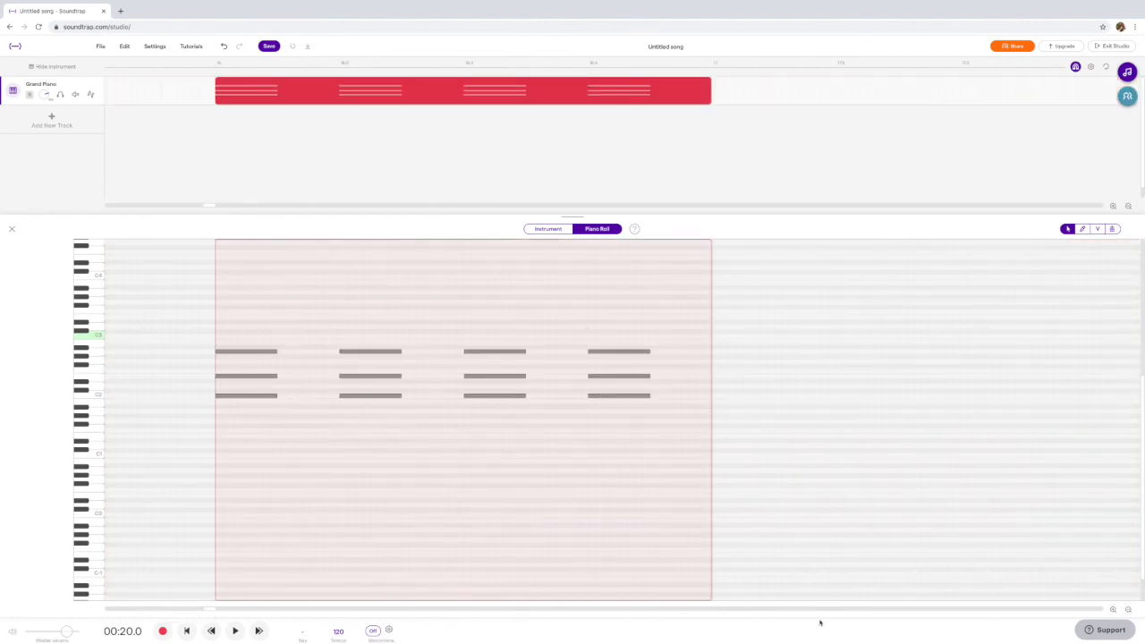
click(1112, 609)
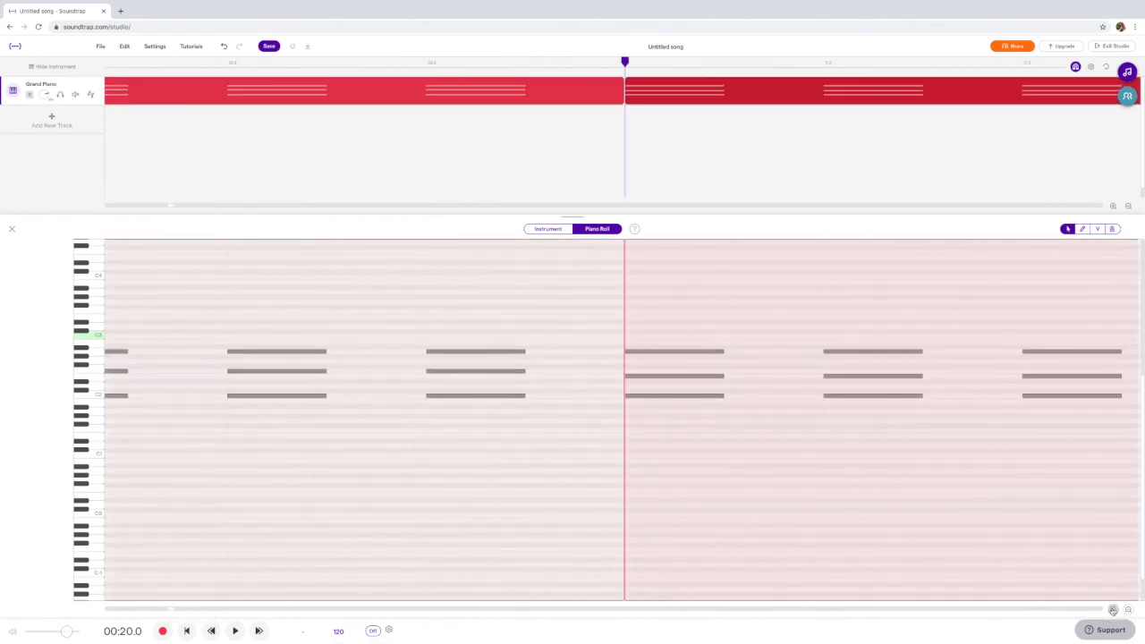
drag(170, 611, 208, 611)
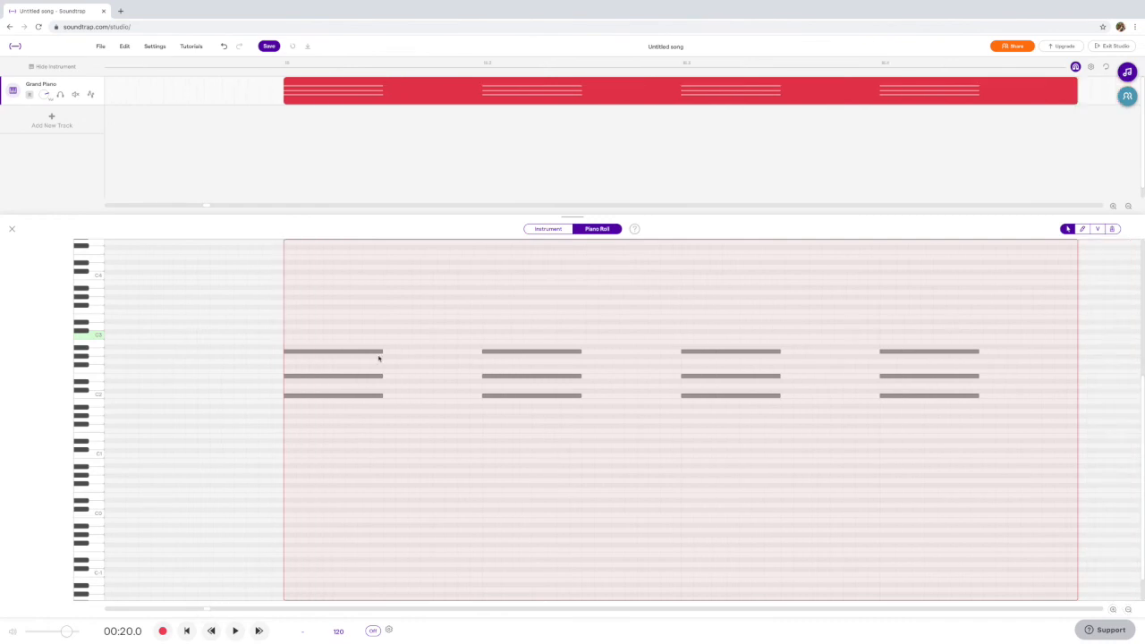
drag(380, 352, 321, 351)
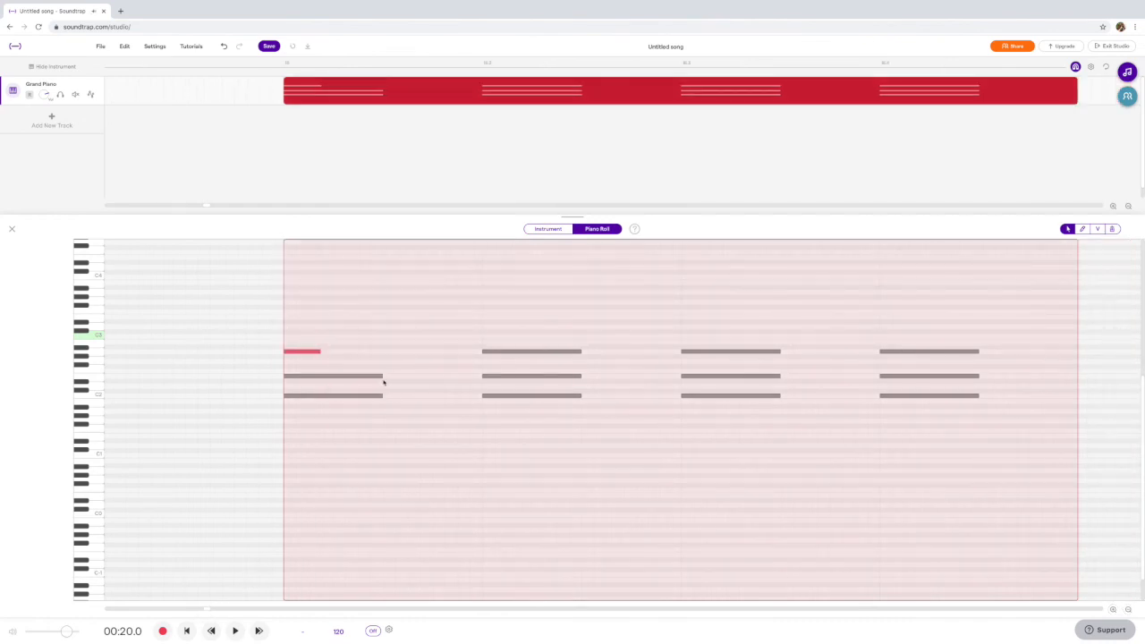
drag(382, 377, 321, 376)
Delete the chords on beats 2, 3 and 4 of bar 16 and move the short chord half a beat later.
drag(511, 329, 510, 409)
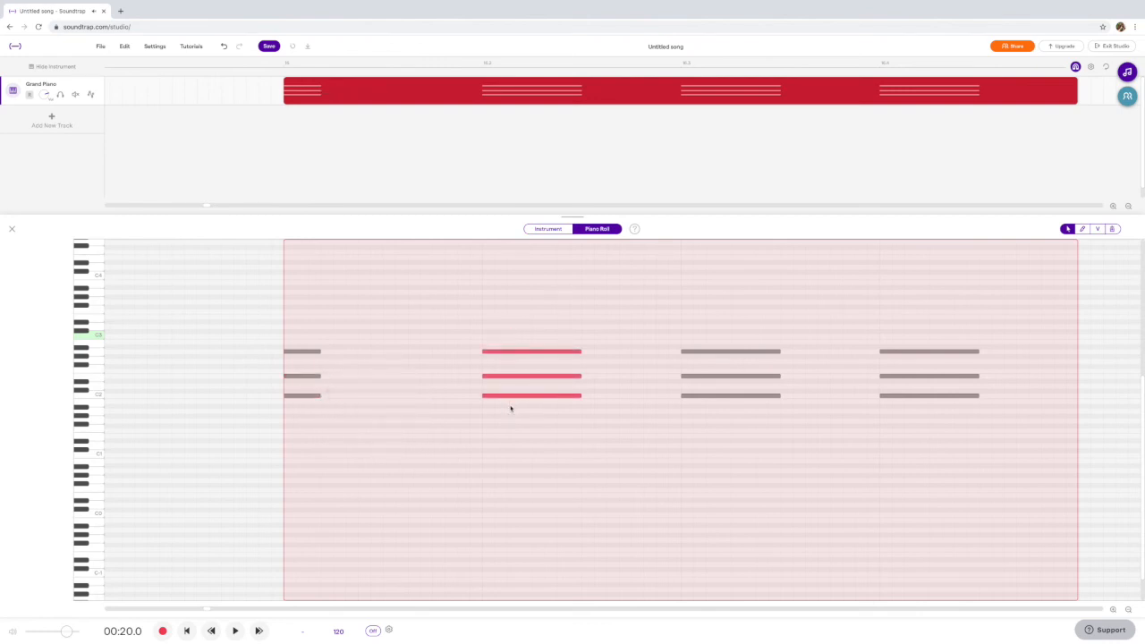
key(Delete)
drag(323, 338, 307, 406)
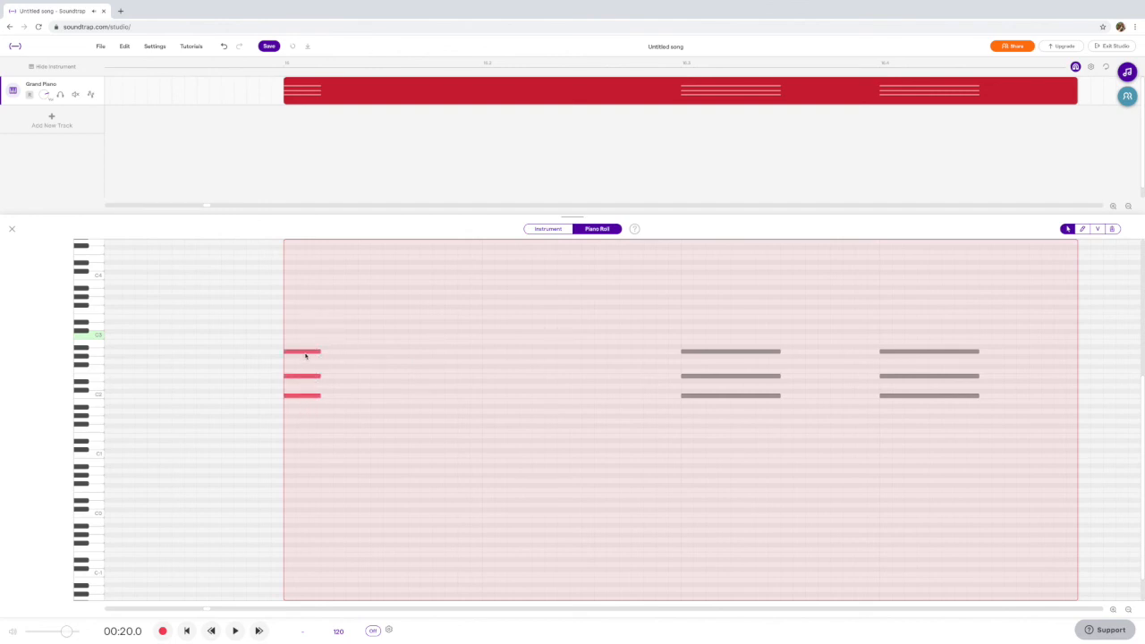
drag(307, 355, 405, 357)
drag(782, 332, 898, 338)
key(Delete)
key(Delete)
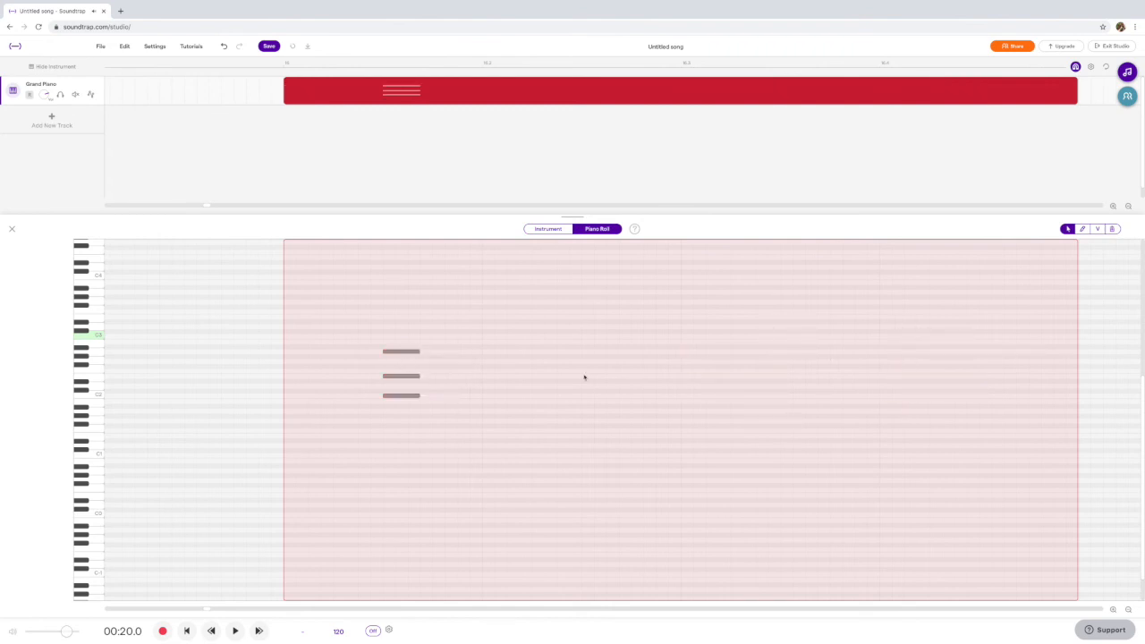
Copy the short offbeat chord in bar 16 and place the duplicate on beat 2.
drag(375, 323, 403, 409)
key(super+c)
key(super+v)
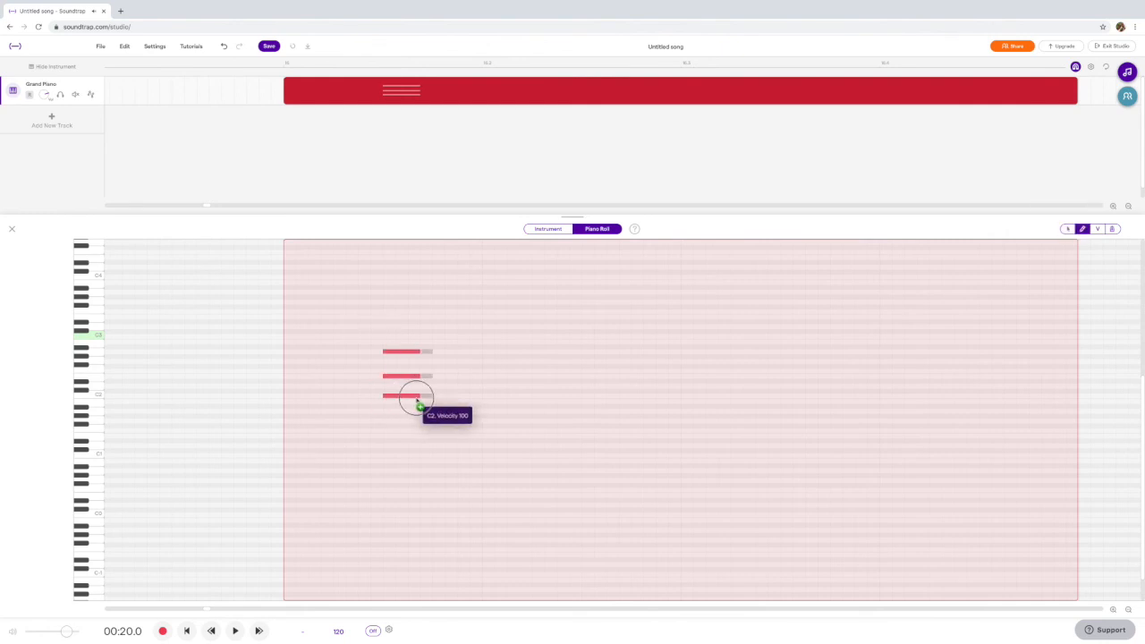
click(500, 395)
Copy the short chord on beat 2 of bar 16 and place the duplicate between beats 2 and 3.
drag(499, 338, 506, 421)
key(super+c)
key(super+v)
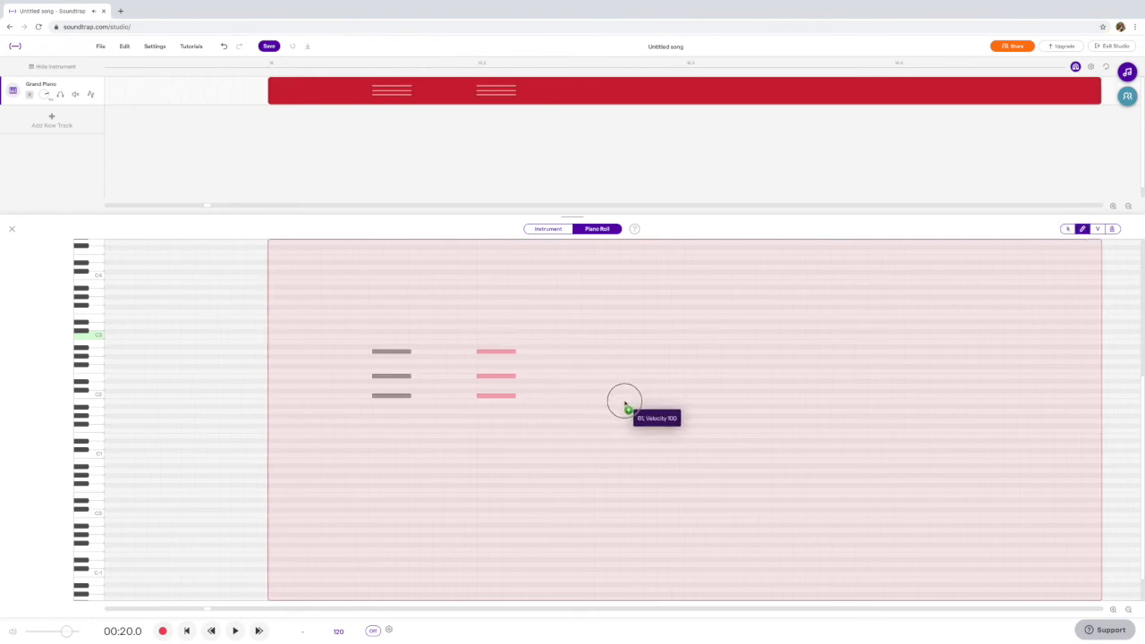
key(Delete)
key(super+z)
drag(504, 338, 504, 420)
key(super+v)
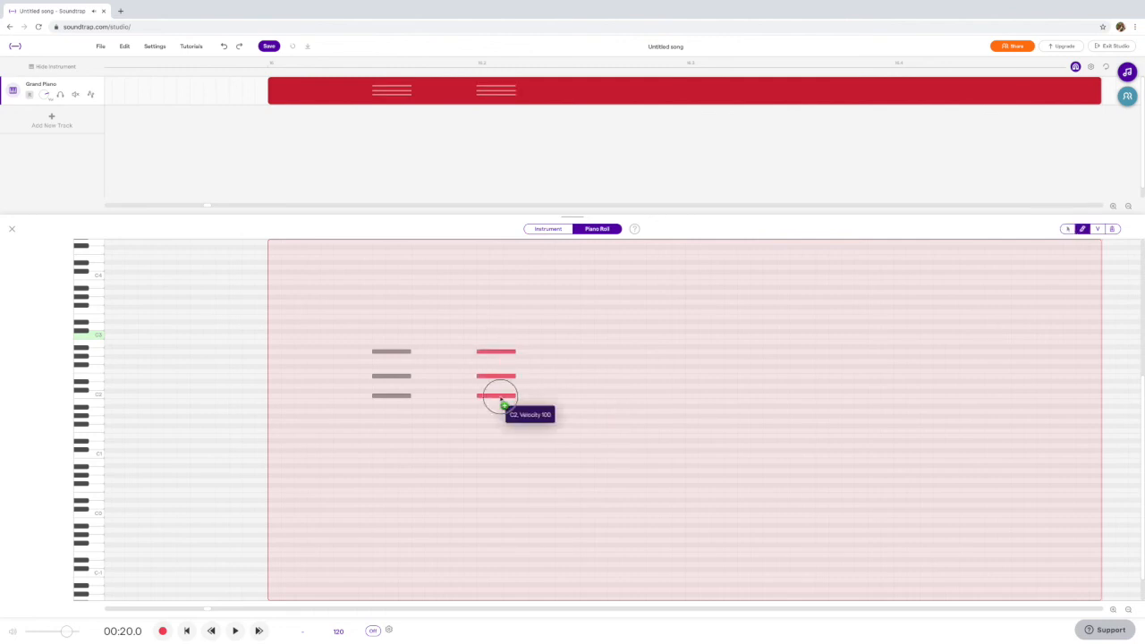
click(635, 397)
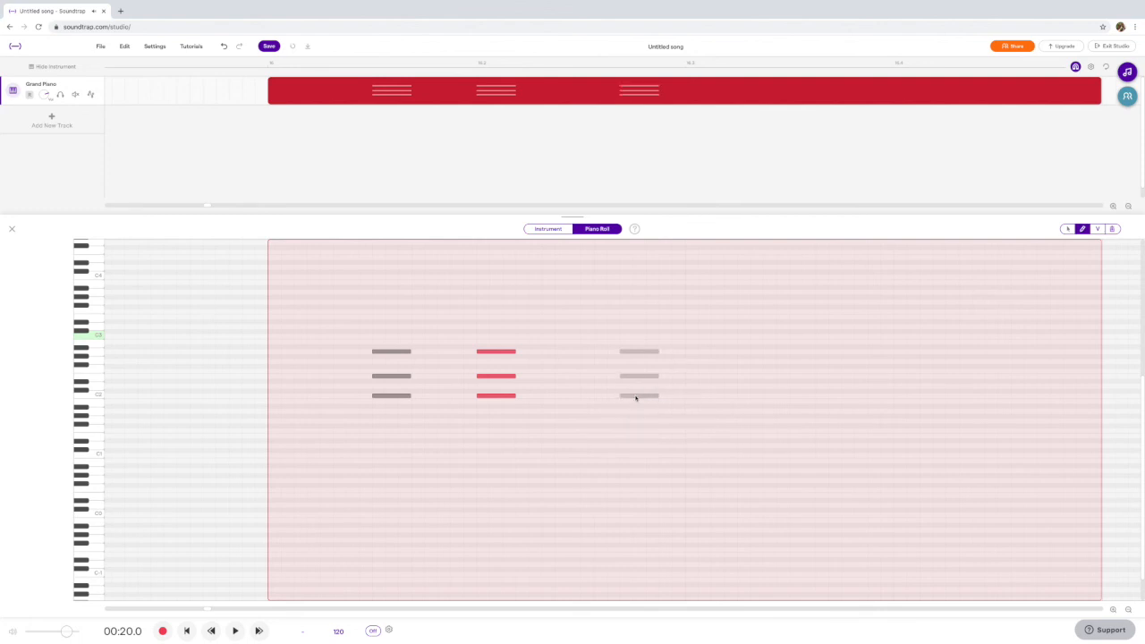
Examine the note velocities of the beat 2 chord and of the chord between beats 2 and 3 in bar 16.
click(638, 384)
drag(621, 319, 629, 406)
click(503, 377)
click(640, 376)
click(637, 352)
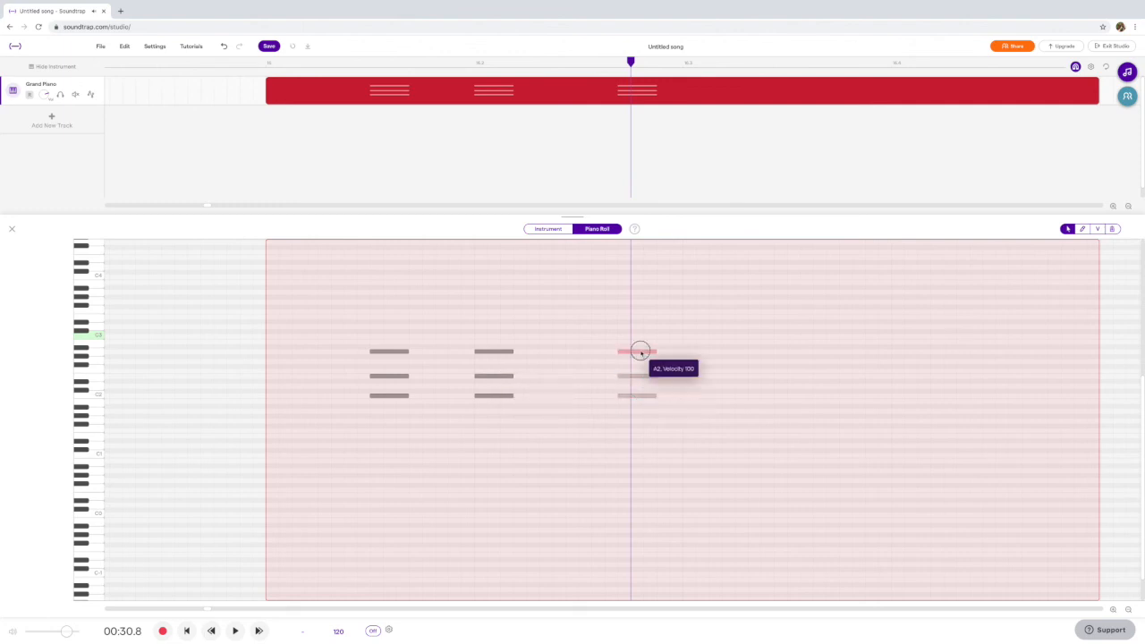
click(637, 396)
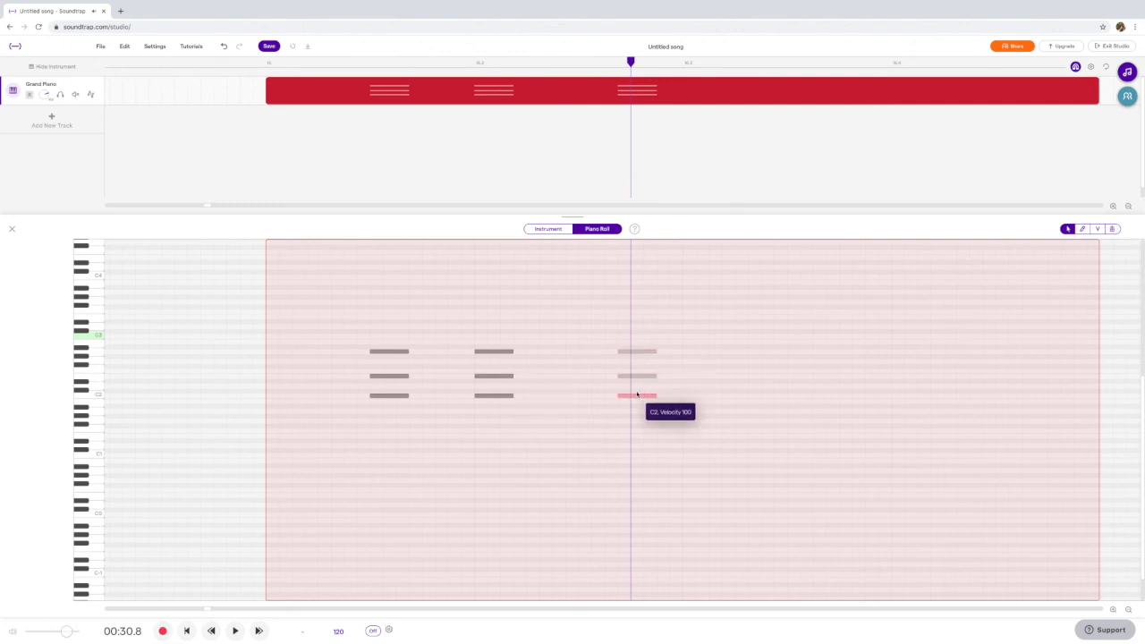
click(510, 376)
click(503, 395)
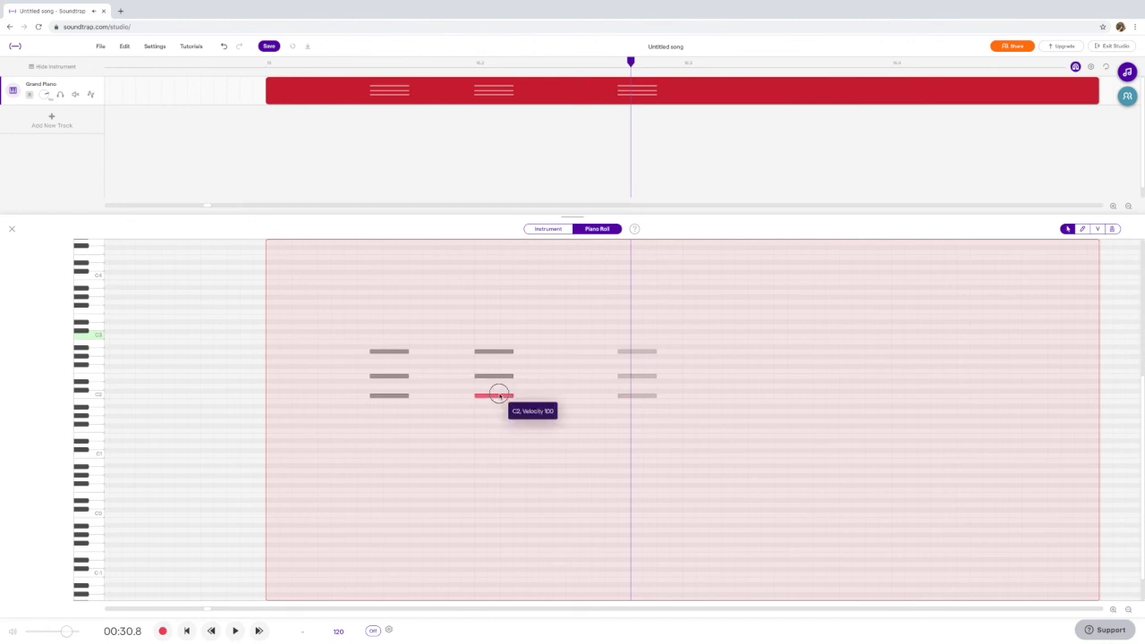
click(616, 334)
Add five more copies of the short chord from beat 3 to the end of bar 16 and play the bar.
mouse_move(621, 409)
mouse_down()
mouse_move(624, 397)
mouse_move(760, 394)
mouse_move(768, 409)
mouse_move(898, 397)
mouse_up()
scroll(851, 340, right, 3)
mouse_move(851, 339)
mouse_down()
mouse_move(841, 417)
mouse_move(942, 398)
mouse_up()
click(204, 66)
key(space)
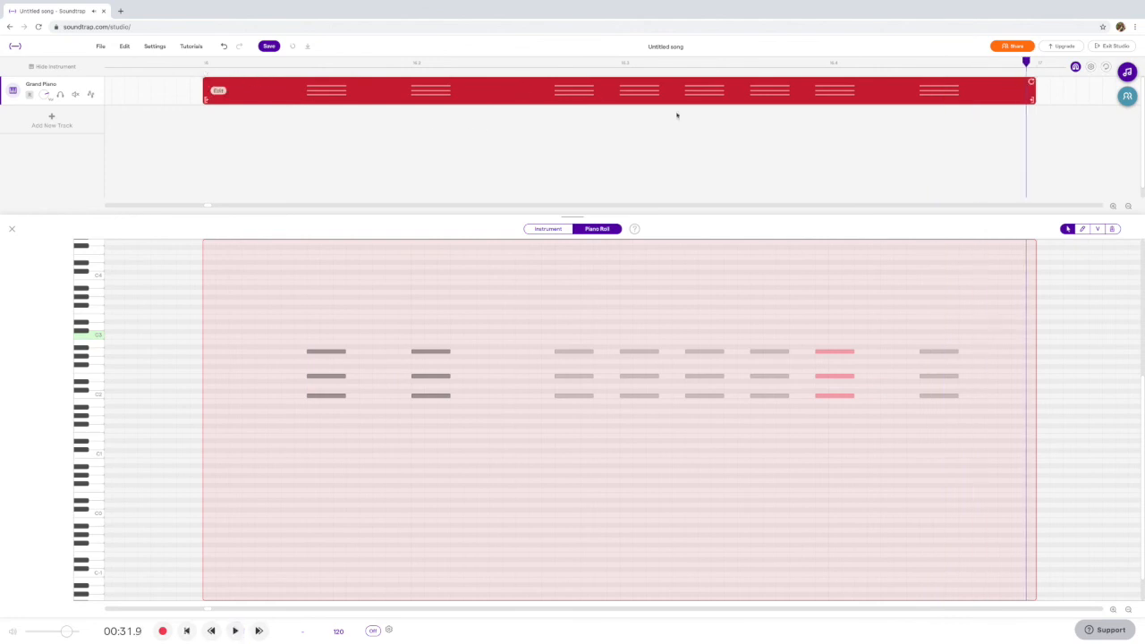
Delete the short chords on beat 3, a third of a beat after it and just before beat 4 in bar 16.
drag(640, 329, 636, 439)
key(Delete)
drag(695, 328, 703, 427)
key(Delete)
drag(839, 333, 838, 435)
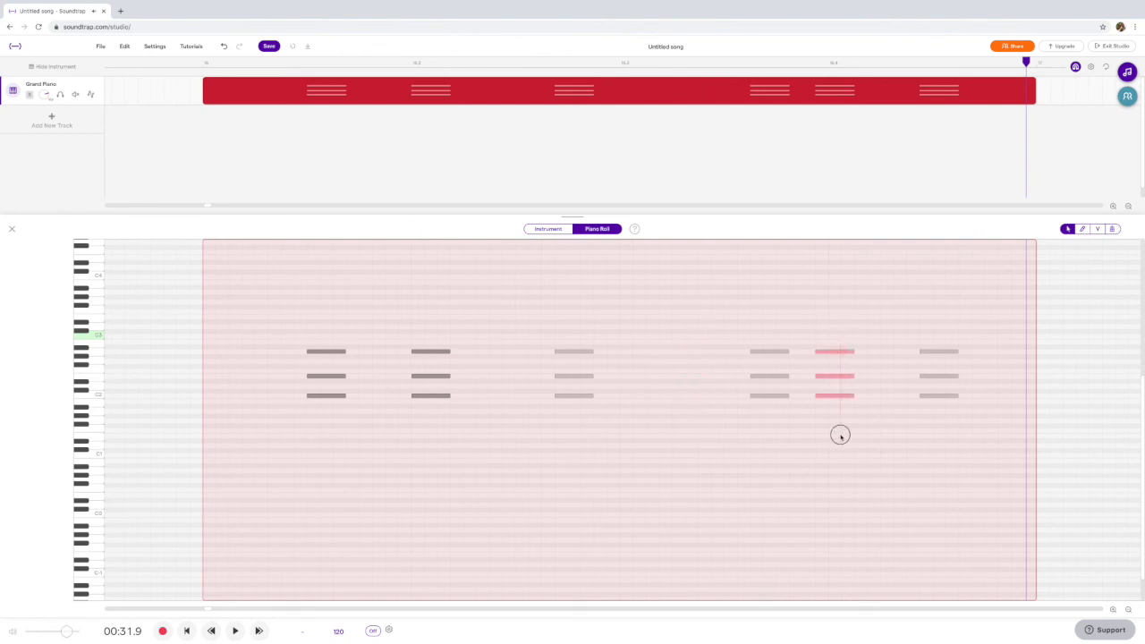
key(Delete)
Play back bar 16 from its start to check the offbeat rhythm.
click(204, 67)
key(space)
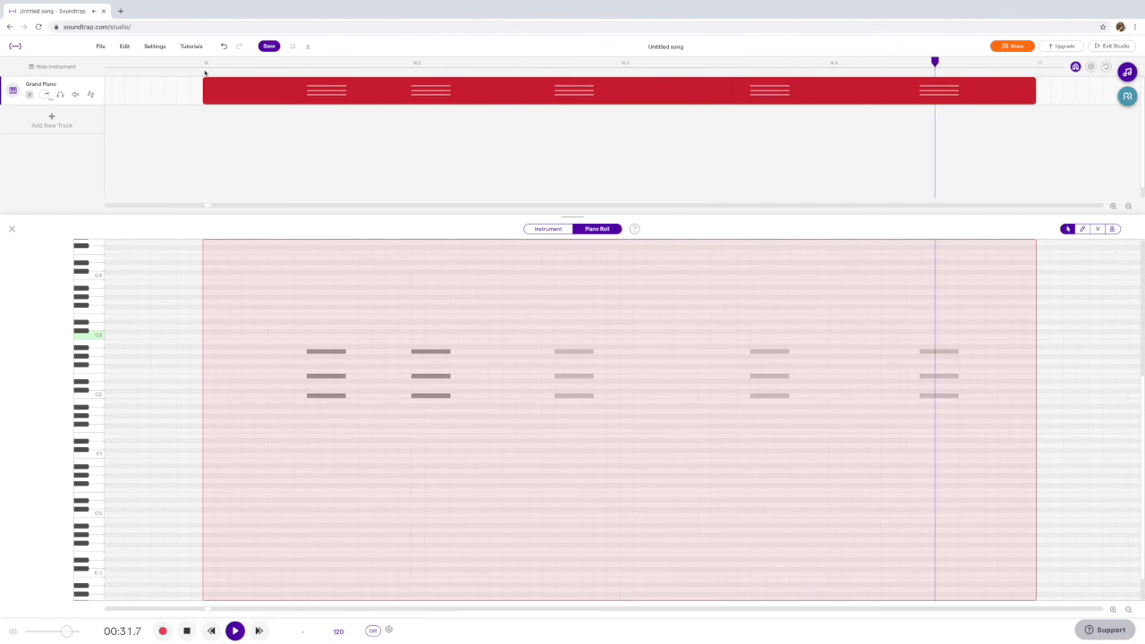
key(space)
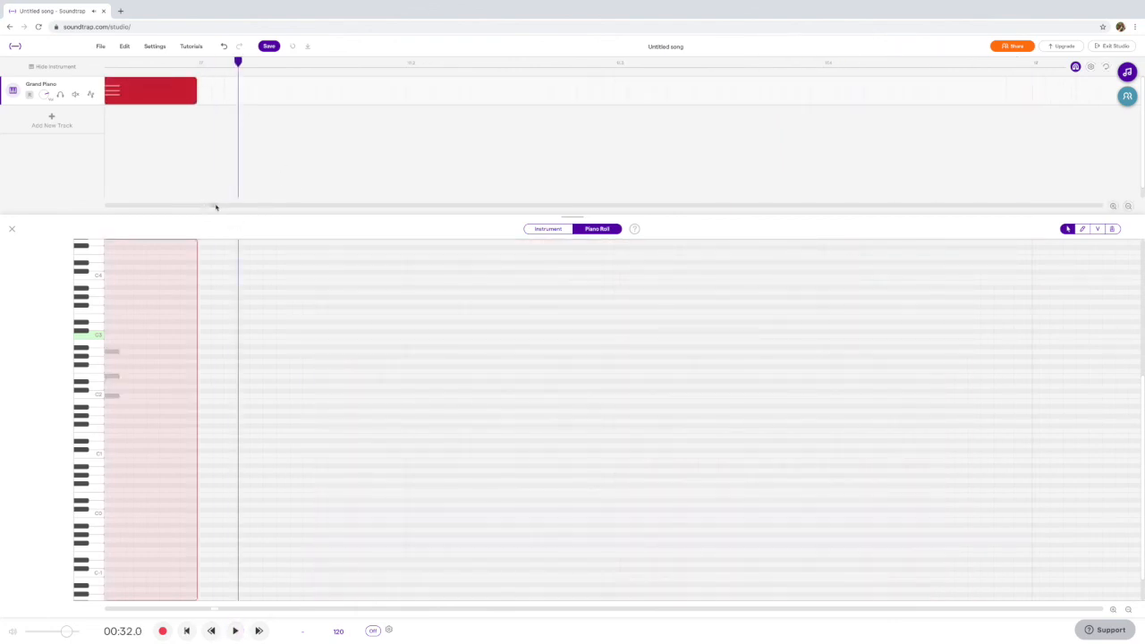
Zoom out the timeline to show the bar 16 region together with the full chord progression.
drag(215, 206, 204, 205)
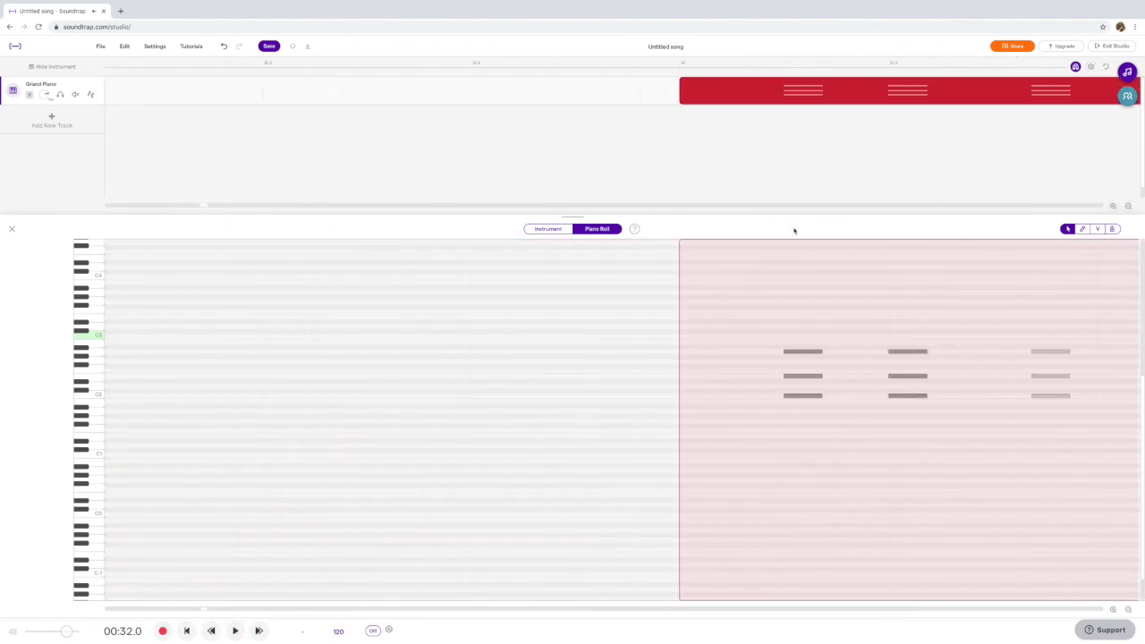
click(1126, 205)
click(1126, 206)
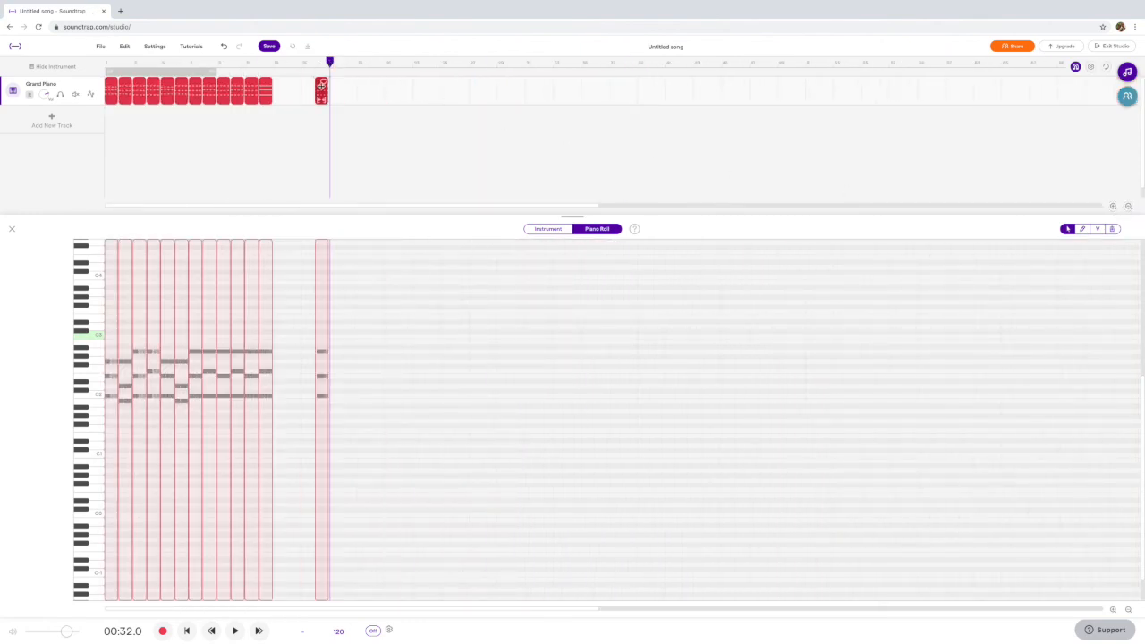
mouse_move(315, 90)
mouse_down()
mouse_move(299, 89)
mouse_move(327, 90)
mouse_up()
mouse_move(320, 92)
mouse_move(265, 92)
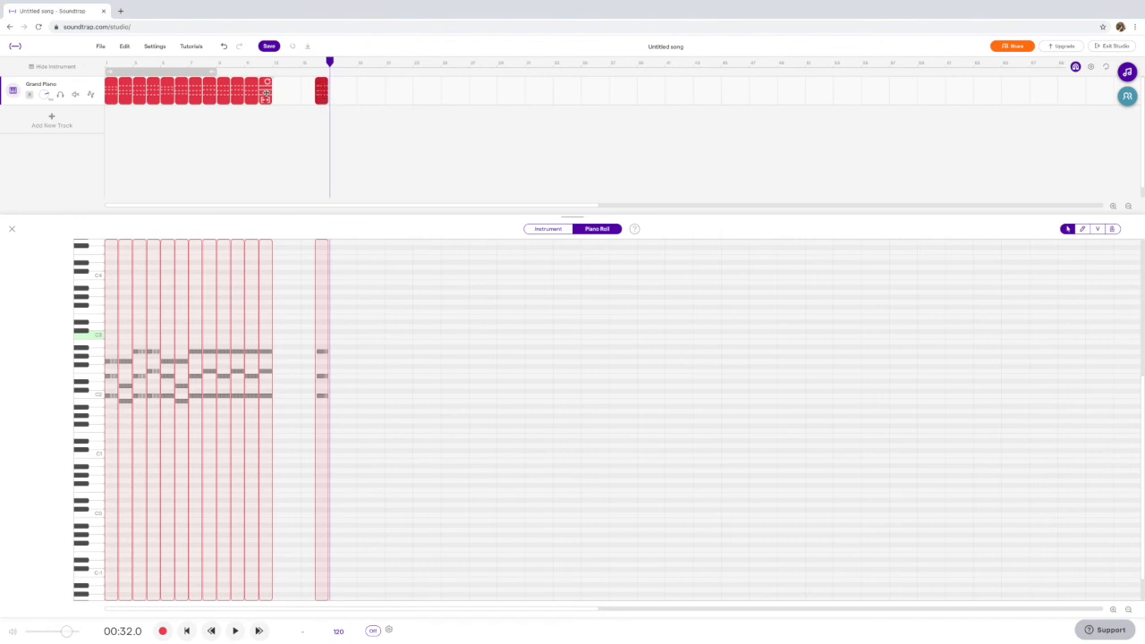